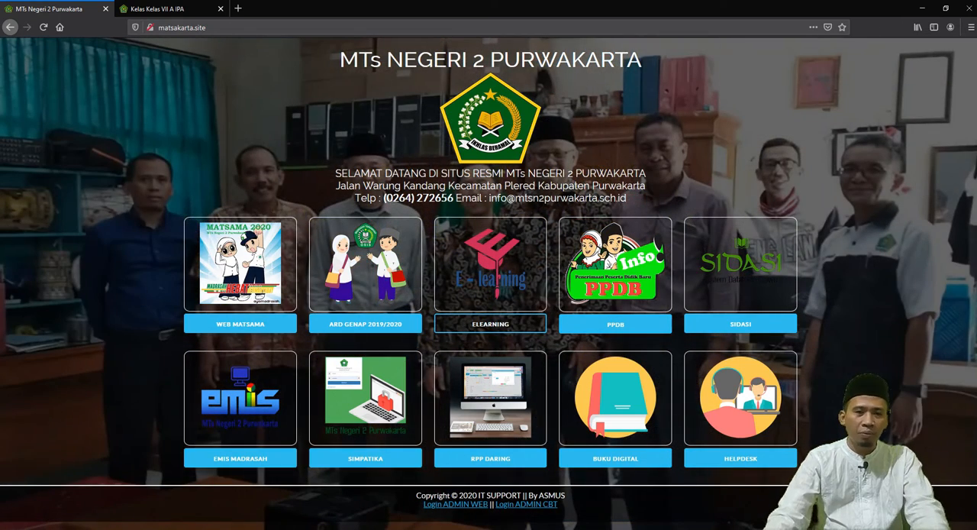
Step: Open the school's e-learning site, log in with the saved teacher username and password, and dismiss the welcome tour
click(506, 324)
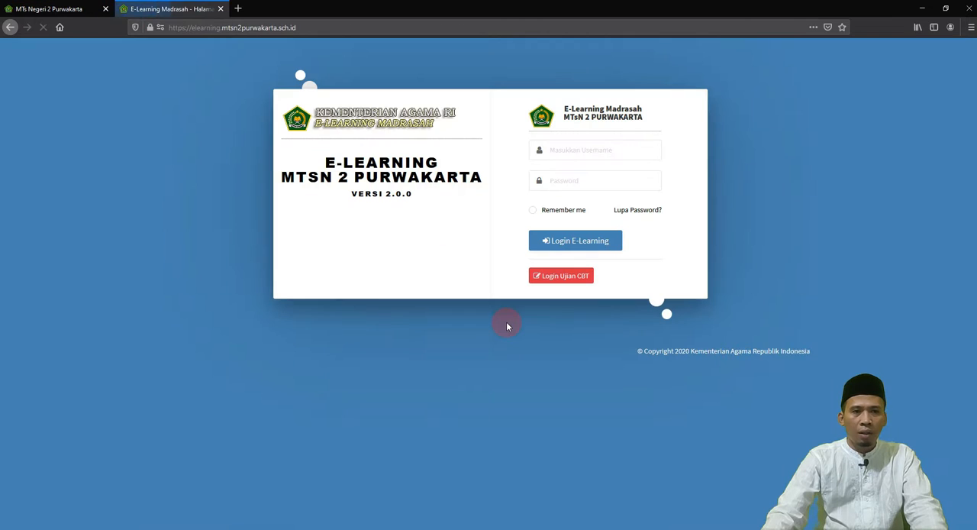
click(556, 150)
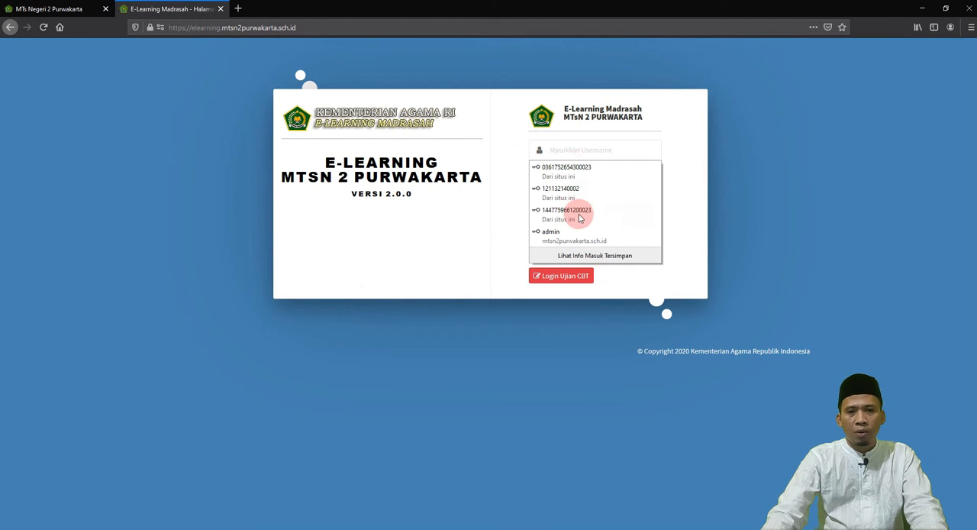
click(573, 214)
click(536, 245)
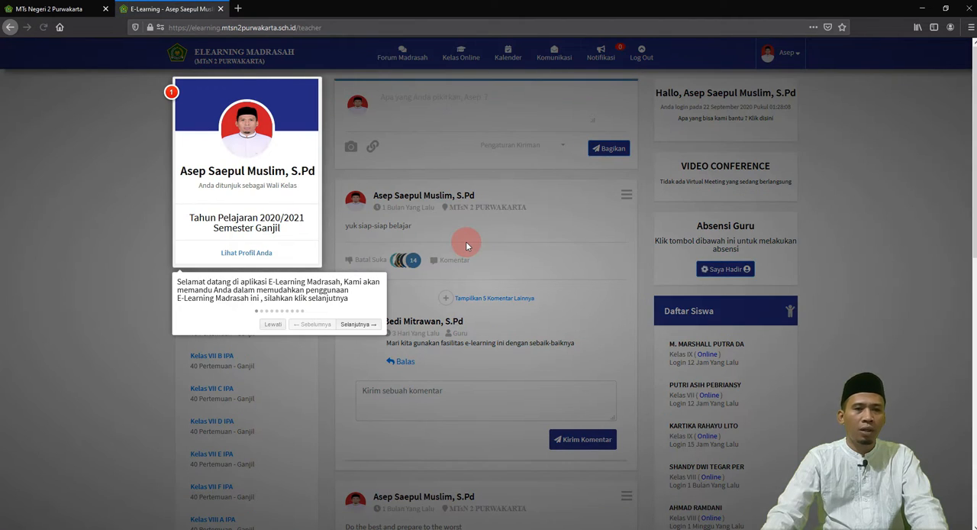
click(431, 134)
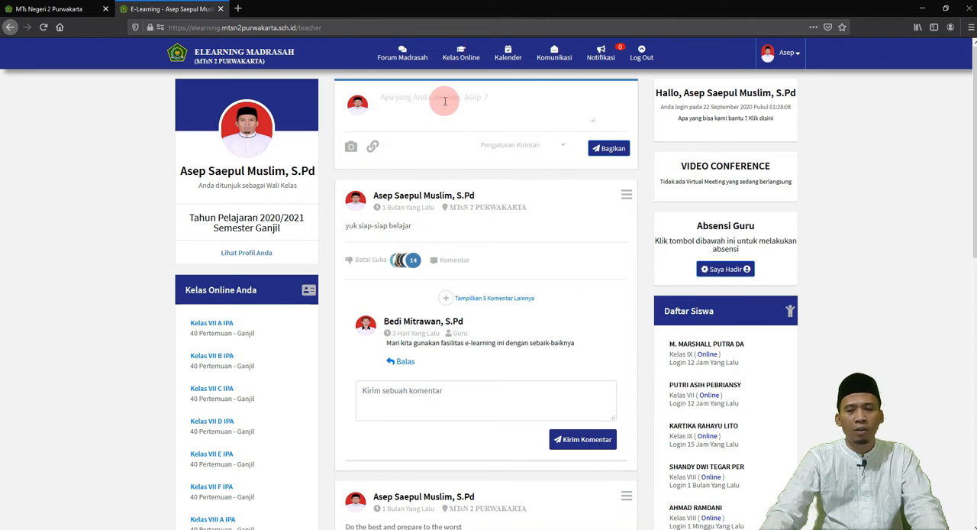
Step: Open the Rencana Pembelajaran page of the online class Kelas VII A IPA
click(461, 55)
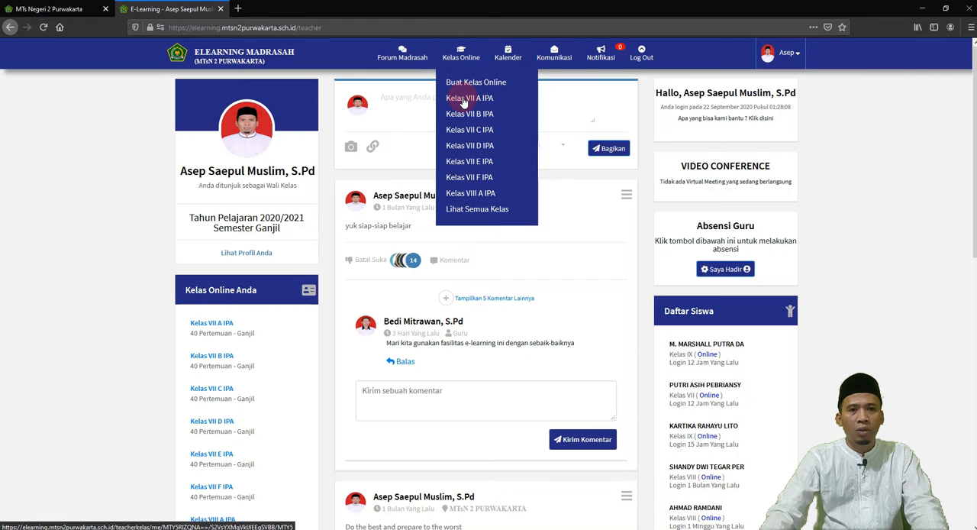
click(464, 100)
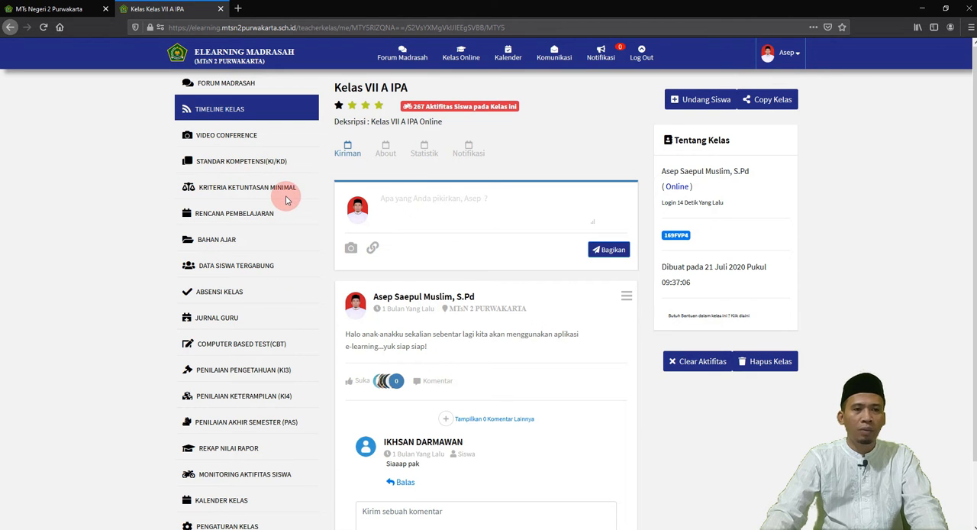
click(227, 215)
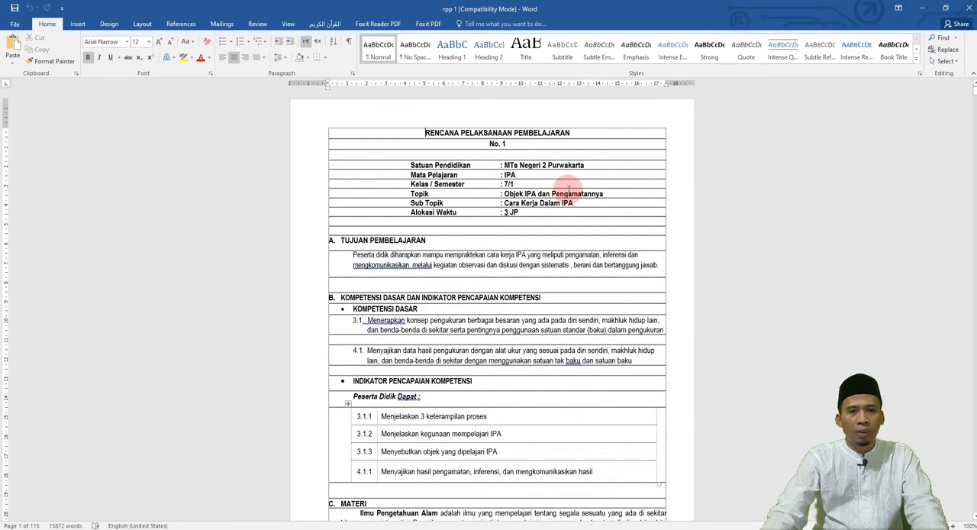
Step: Review the lesson plan document rpp 1 in Word, from its header to the method and media sections, and return to Firefox
scroll(539, 306, down, 6)
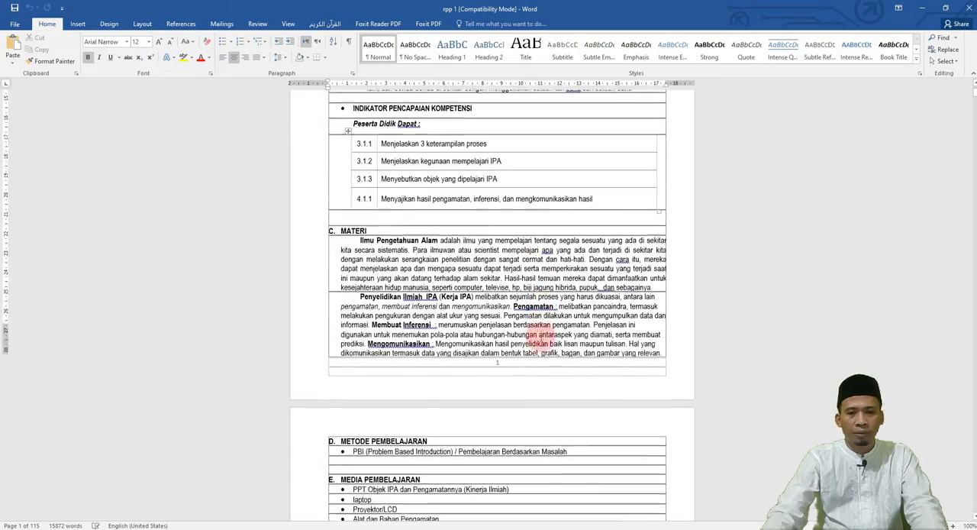
scroll(541, 336, down, 3)
scroll(541, 336, up, 9)
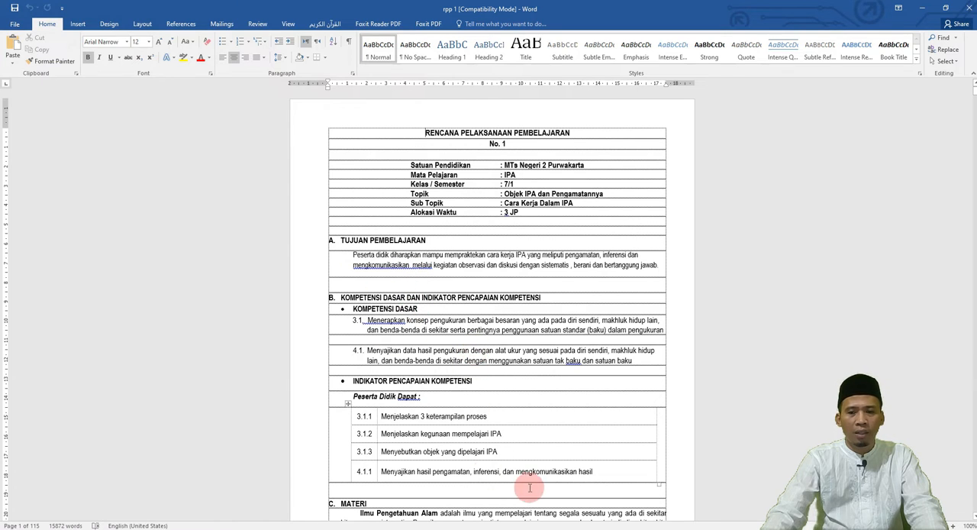
mouse_move(488, 528)
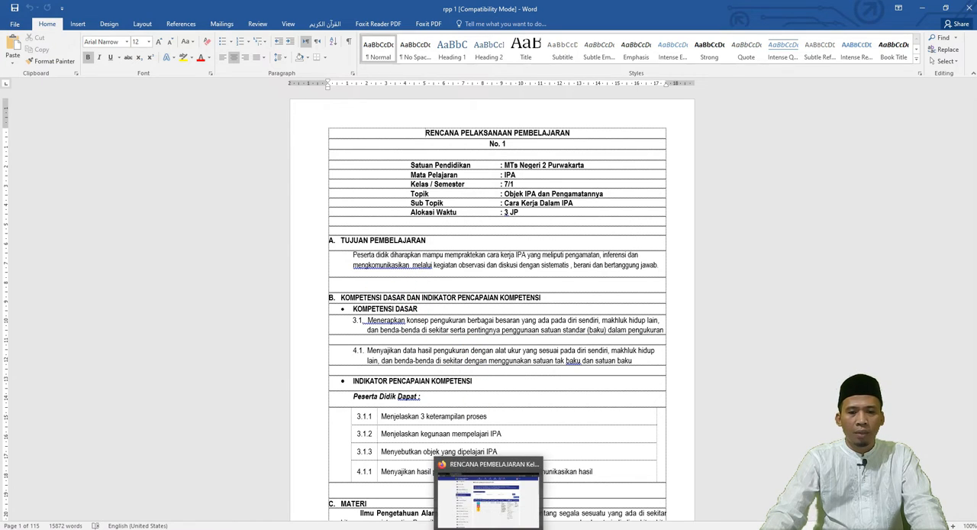
click(535, 501)
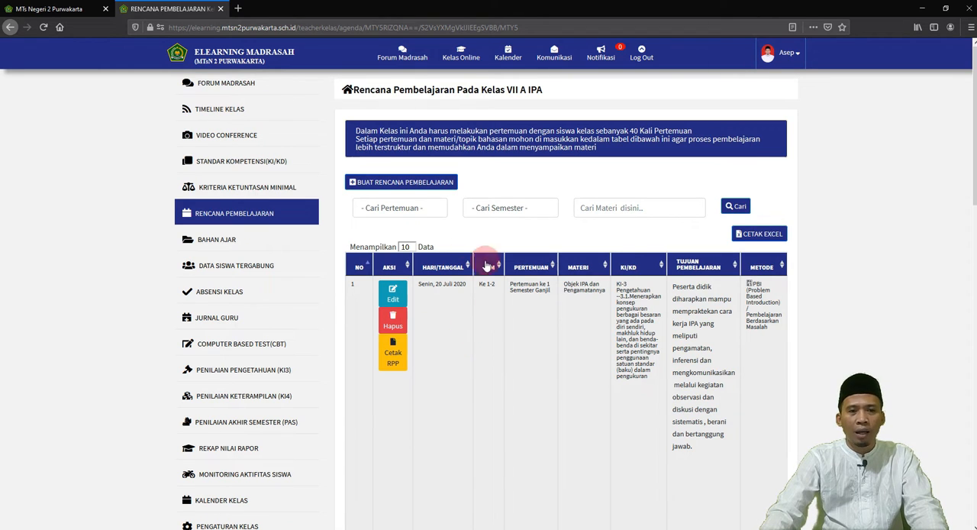
Step: Filter the lesson plan list by Pertemuan Ke - 1 and by Pertemuan Ke - 2 to check for existing plans
click(429, 217)
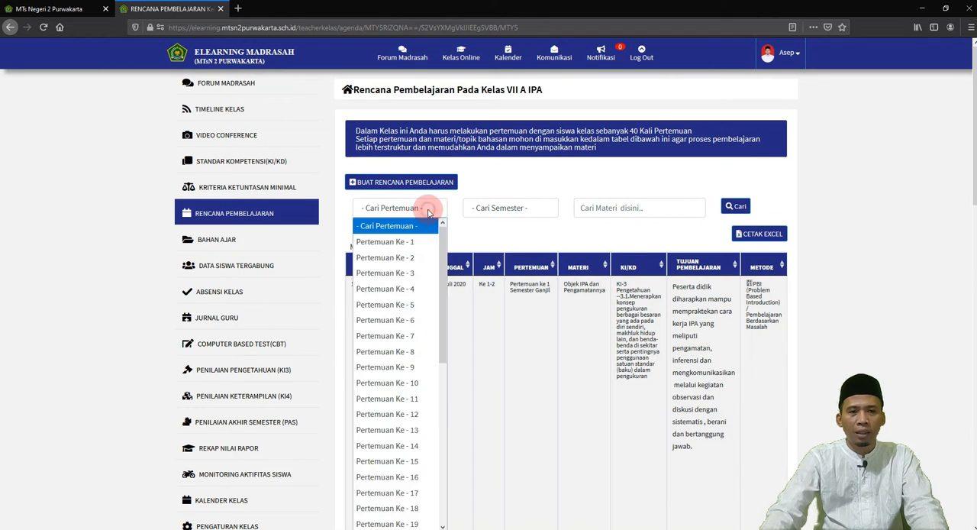
click(410, 242)
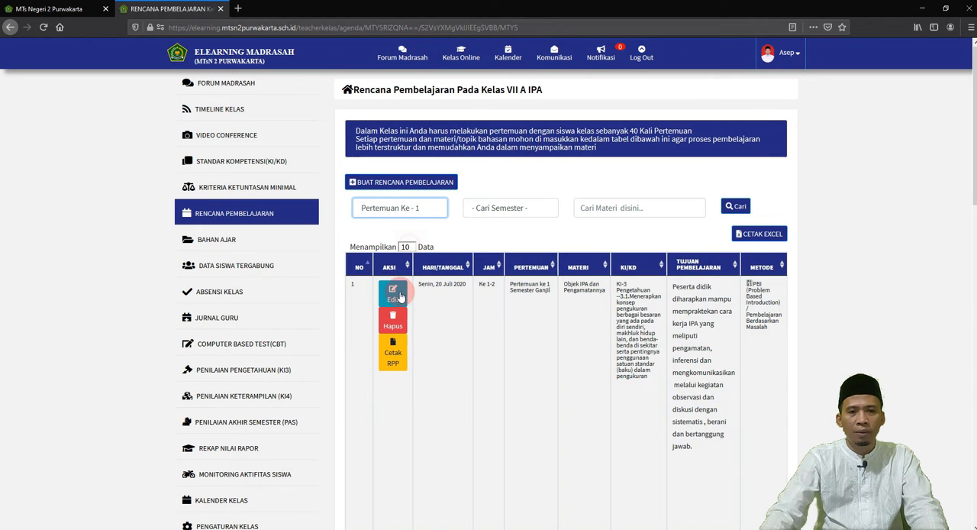
click(408, 209)
click(404, 256)
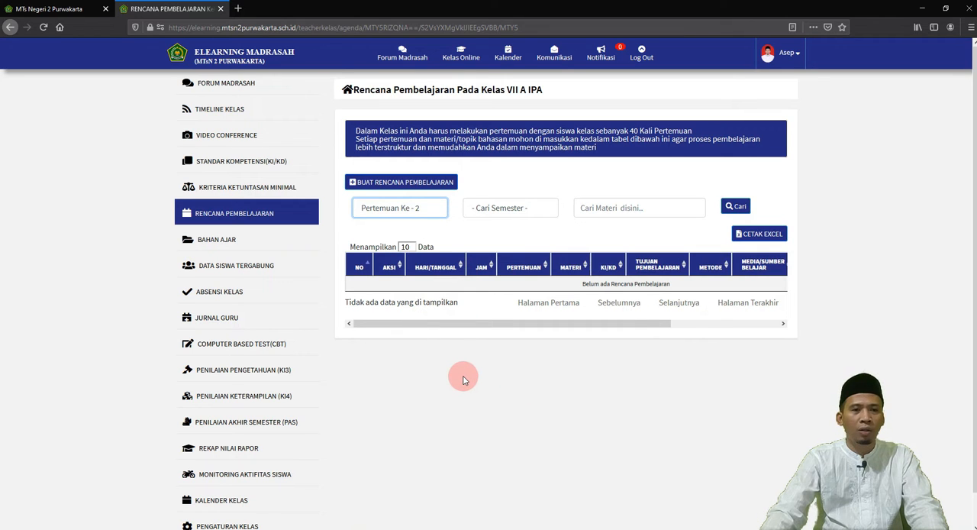
Step: Start a new Rencana Pembelajaran entry and look over the form's required and optional fields
click(401, 183)
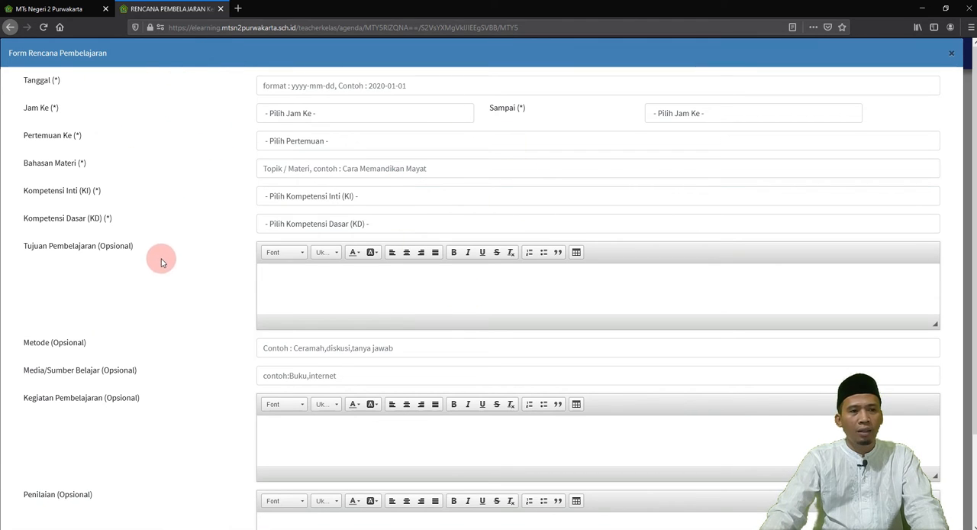
scroll(308, 257, down, 3)
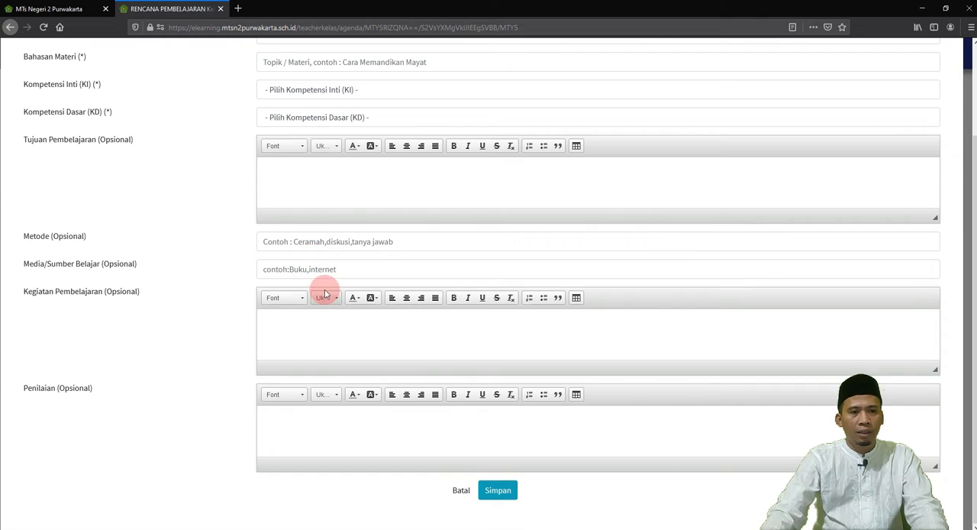
scroll(324, 294, up, 3)
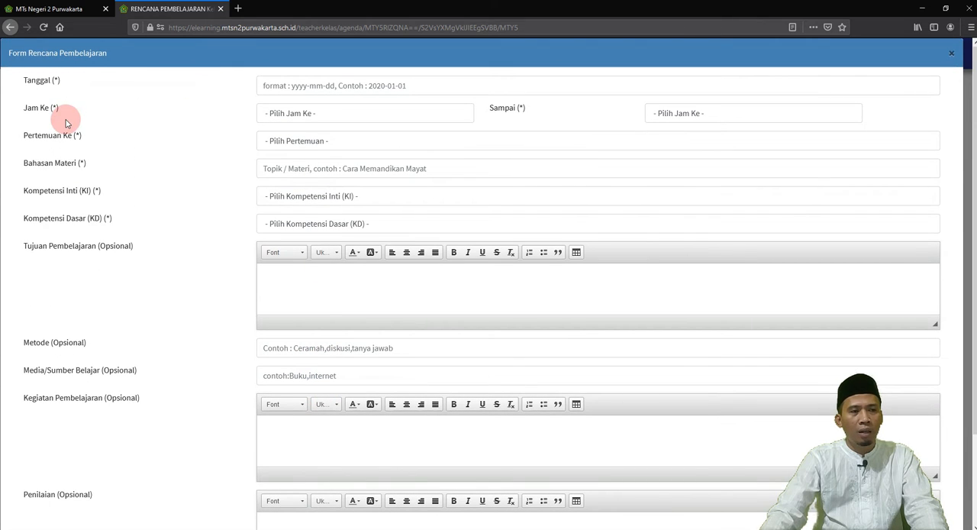
scroll(114, 214, down, 3)
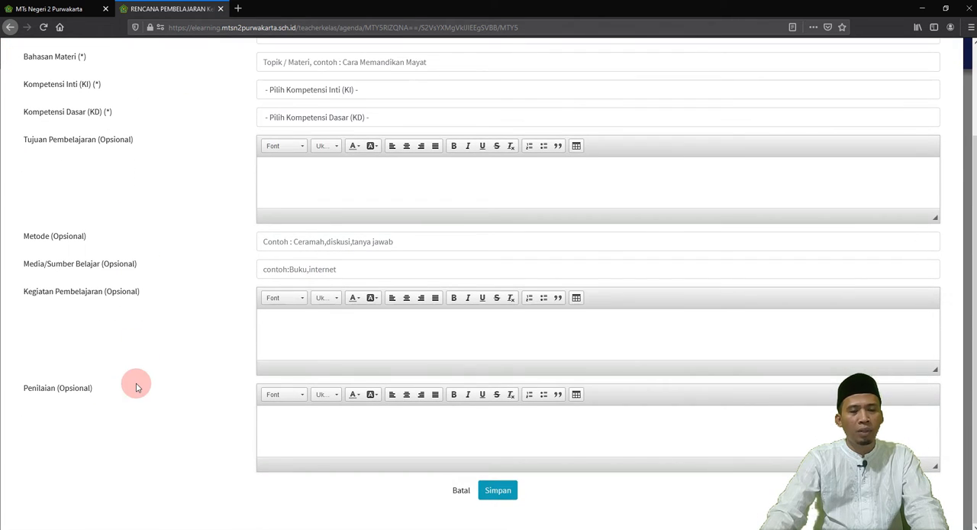
scroll(145, 377, up, 3)
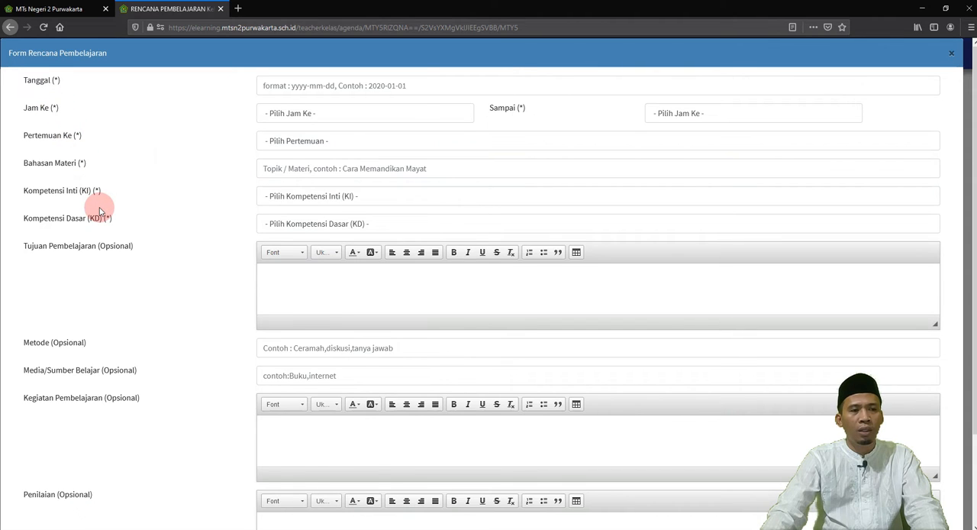
scroll(114, 199, down, 1)
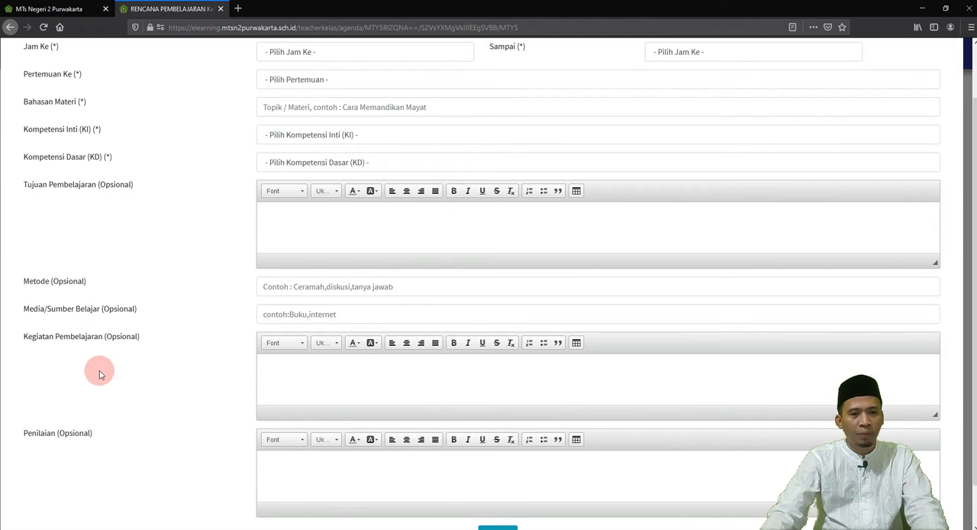
scroll(100, 370, up, 1)
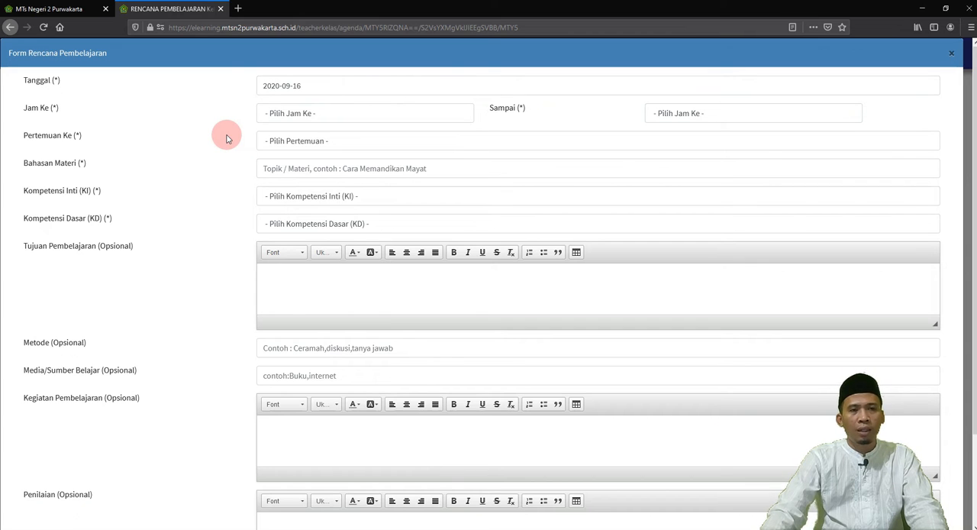
Step: Fill in the lesson schedule with date 2020-09-01, Jam Ke- 1 to Jam Ke- 2, and Pertemuan Ke 2
click(302, 88)
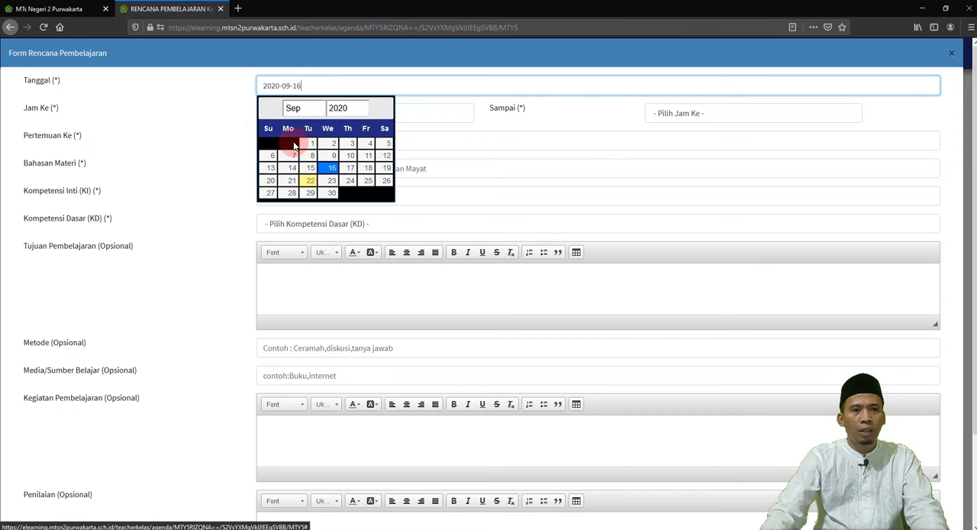
click(309, 144)
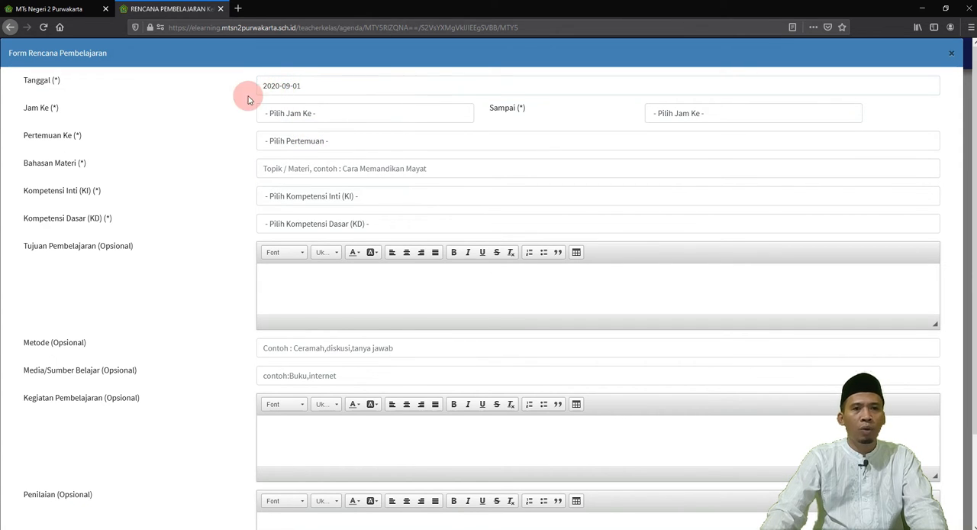
click(302, 116)
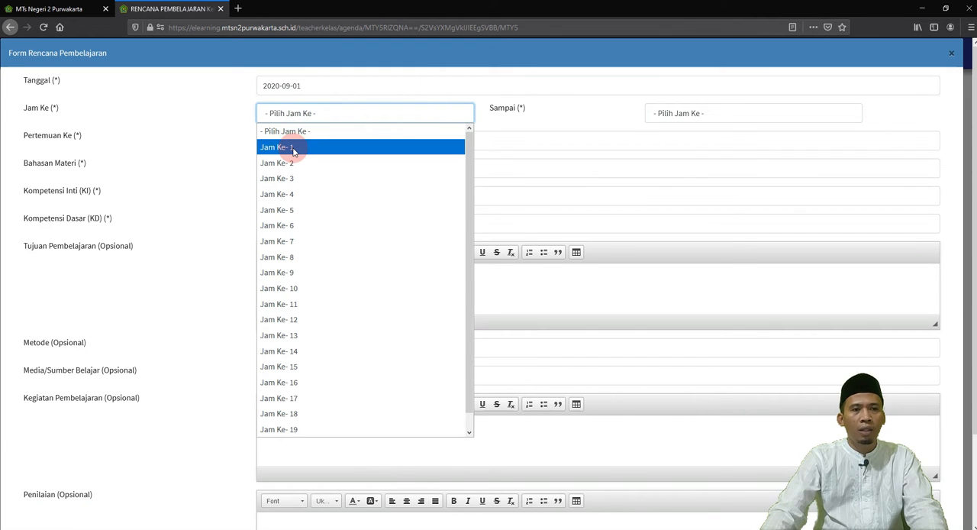
click(294, 149)
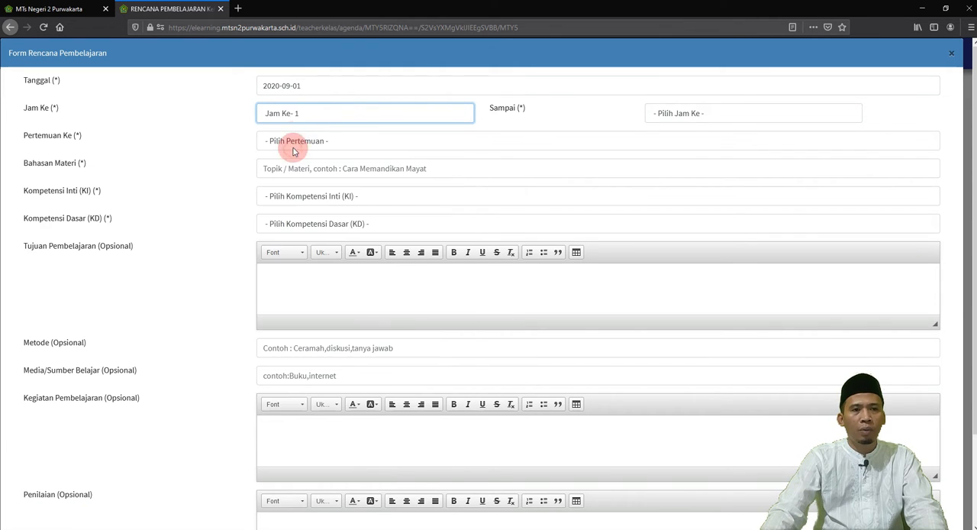
click(672, 116)
click(672, 161)
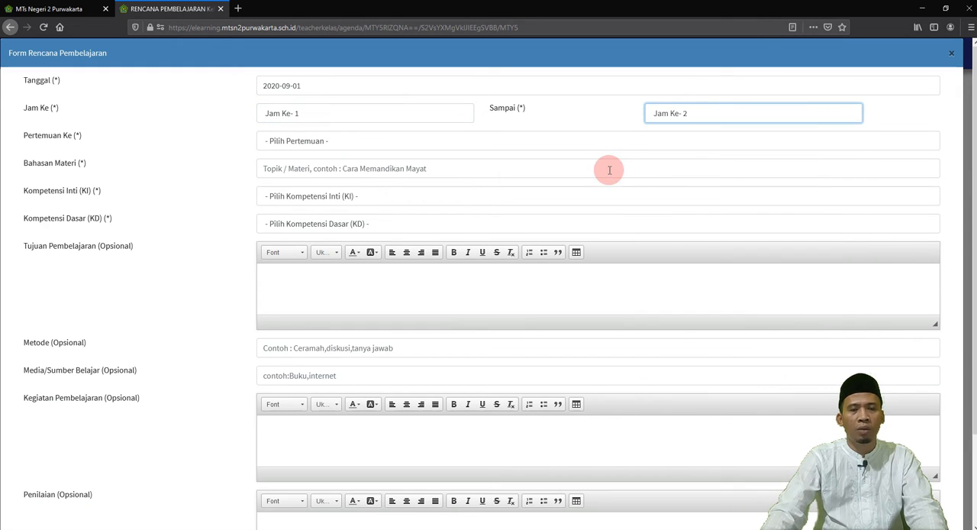
click(304, 144)
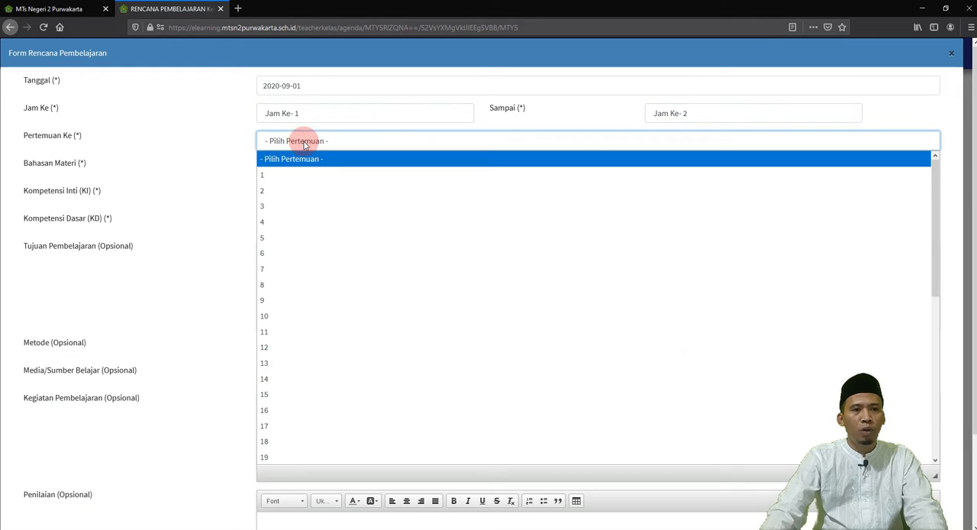
click(291, 190)
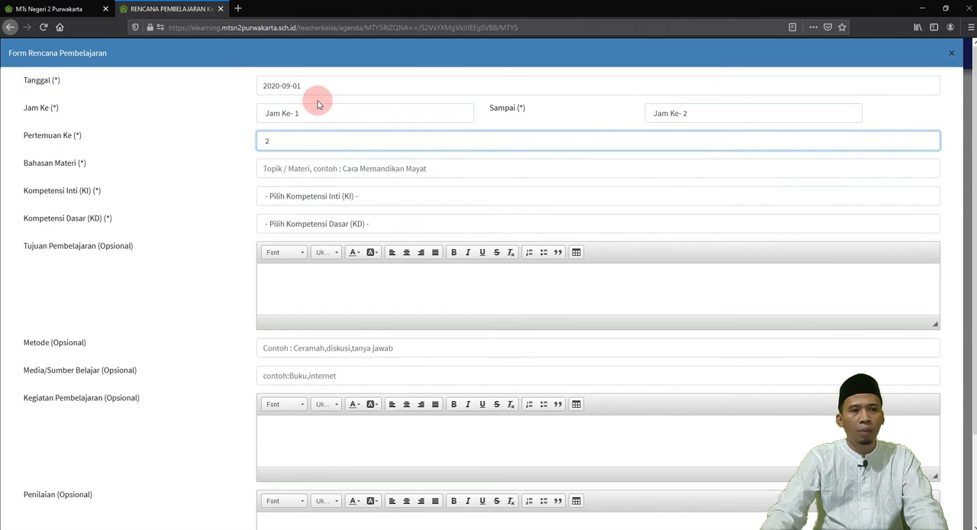
Step: Copy the topic "Objek IPA dan Pengamatannya" from the Word document rpp 1 into the form's Bahasan Materi field
click(295, 170)
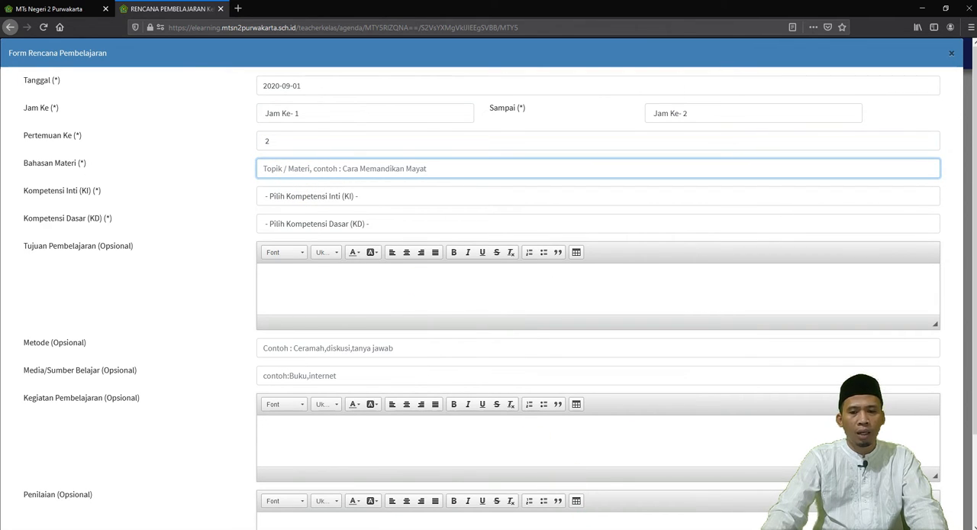
click(585, 488)
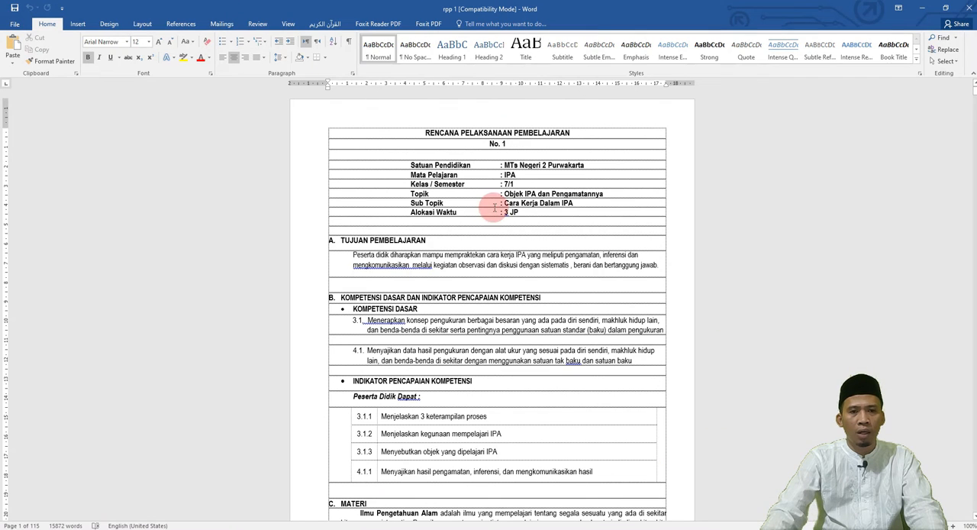
drag(504, 194, 604, 194)
key(ctrl+c)
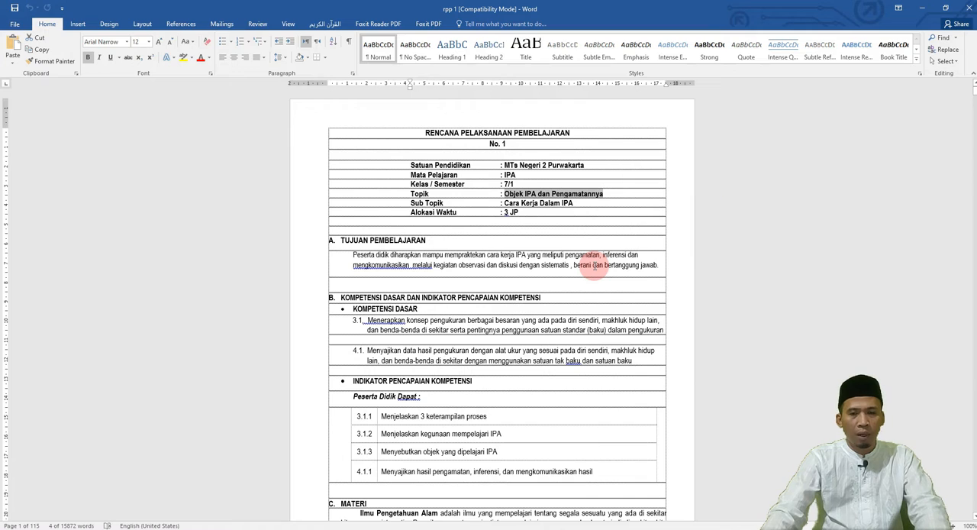
key(alt+Tab)
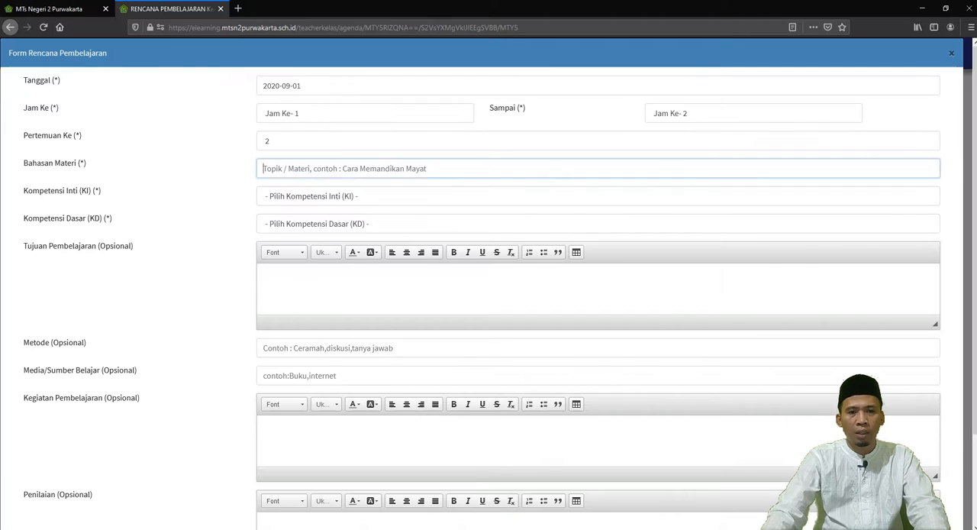
key(ctrl+v)
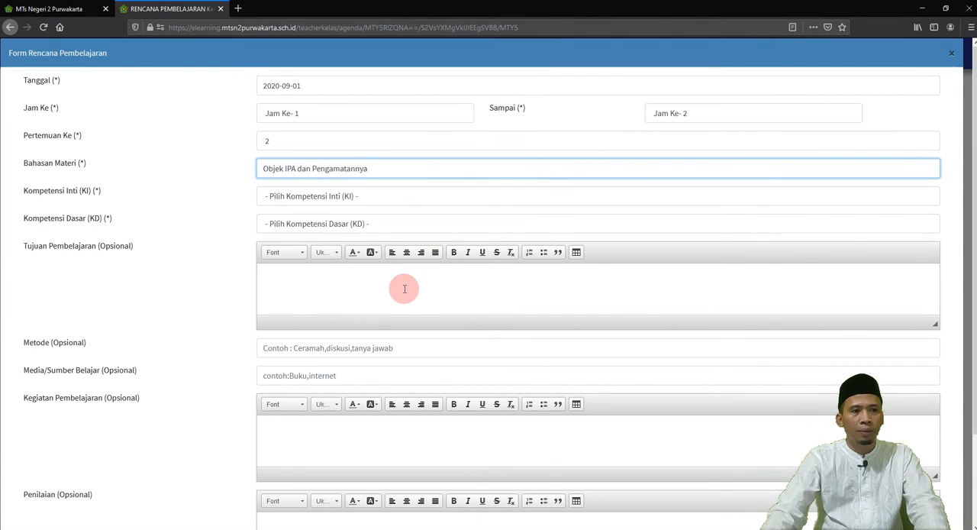
Step: Set the lesson plan's Kompetensi Inti to KI-3 Pengetahuan
click(315, 198)
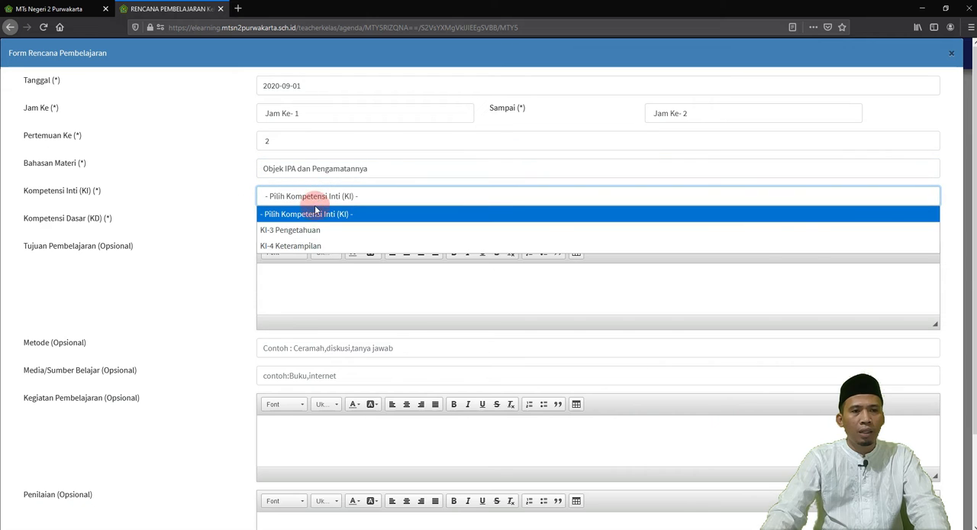
click(312, 231)
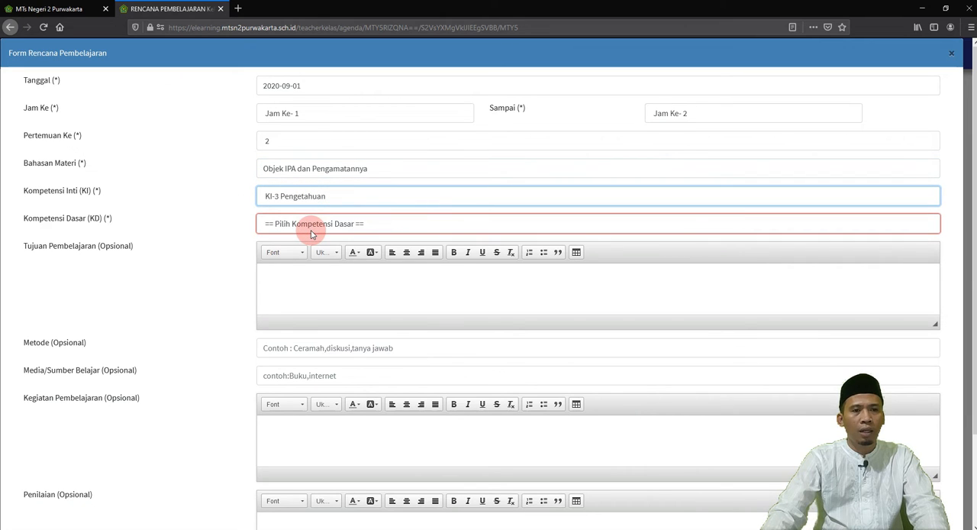
Step: Set Kompetensi Dasar to the "Menerapkan konsep pengukuran" option and copy the Tujuan Pembelajaran paragraph from the Word document rpp 1 into the matching form field
click(306, 223)
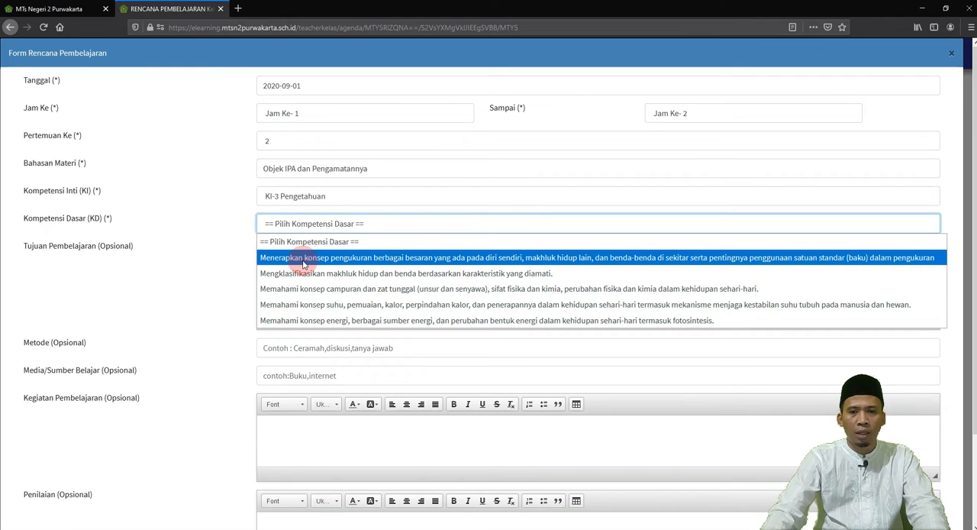
click(304, 260)
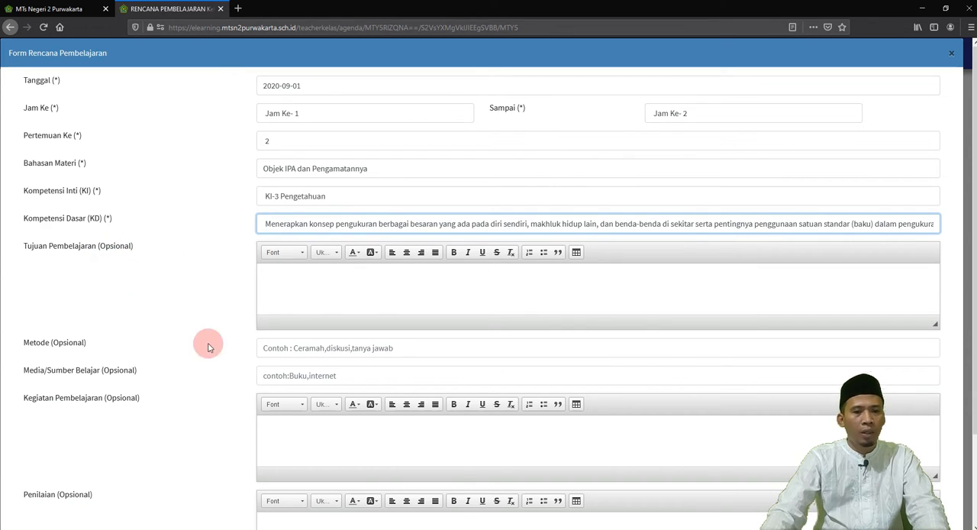
click(598, 527)
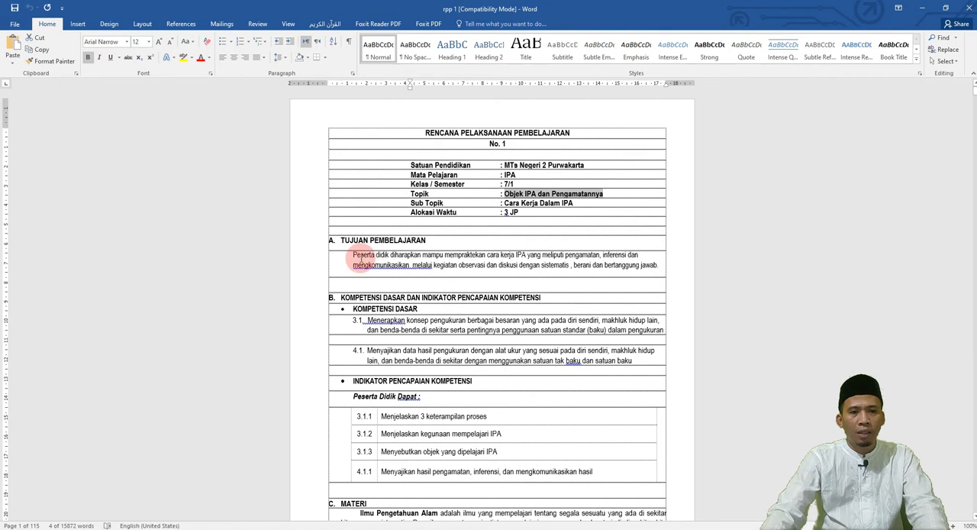
drag(354, 255, 666, 269)
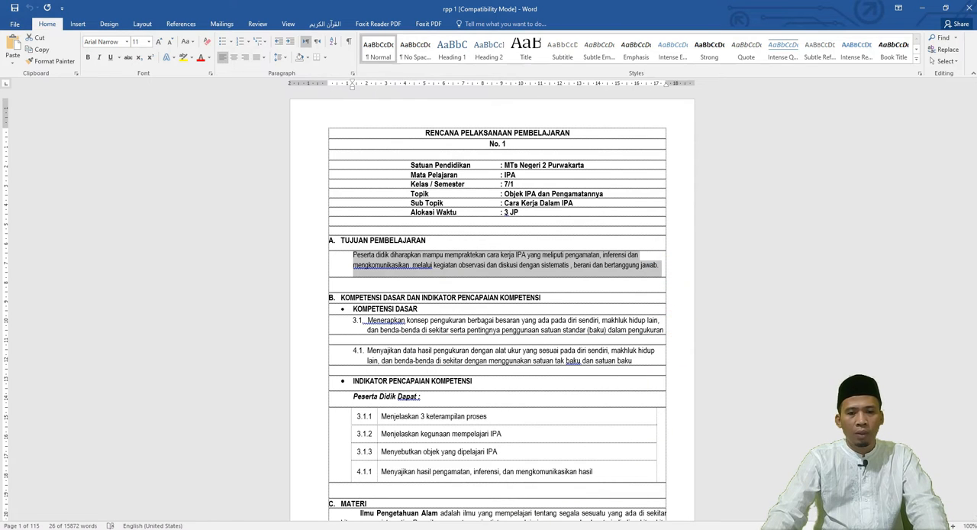
click(505, 526)
click(390, 280)
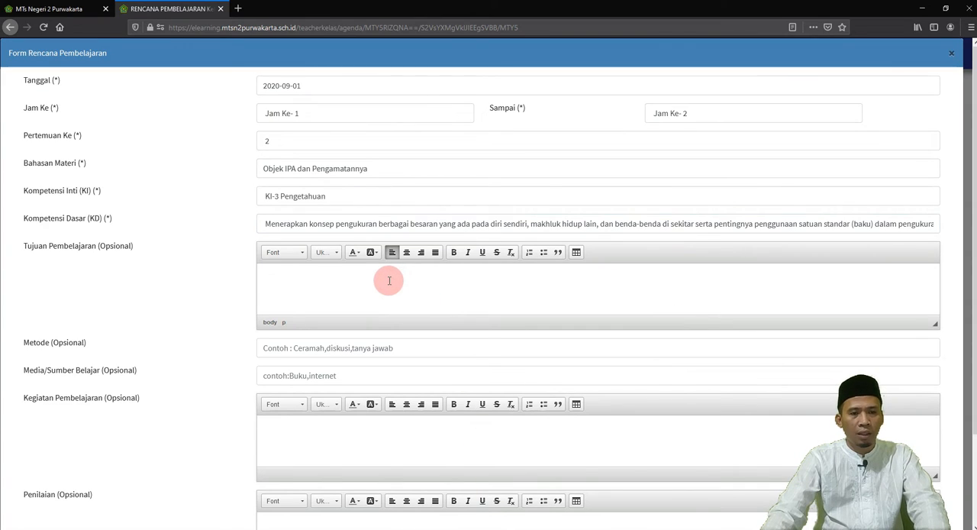
text(Peserta didik diharapkan mampu mempraktekan cara kerja IPA yang meliputi pengamatan, inferensi dan mengkomunikasikan  melalui kegiatan observasi dan diskusi dengan sistematis , berani dan bertanggung jawab.)
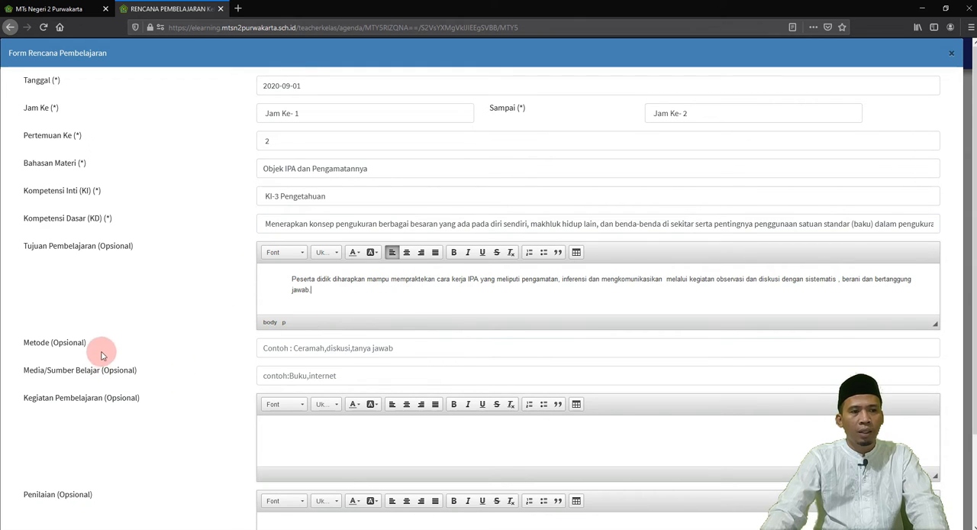
Step: Copy "PBI (Problem Based Introduction) / Pembelajaran Berdasarkan Masalah" from the Word document into Metode, and enter "Buku, Internet" as Media/Sumber Belajar
click(319, 348)
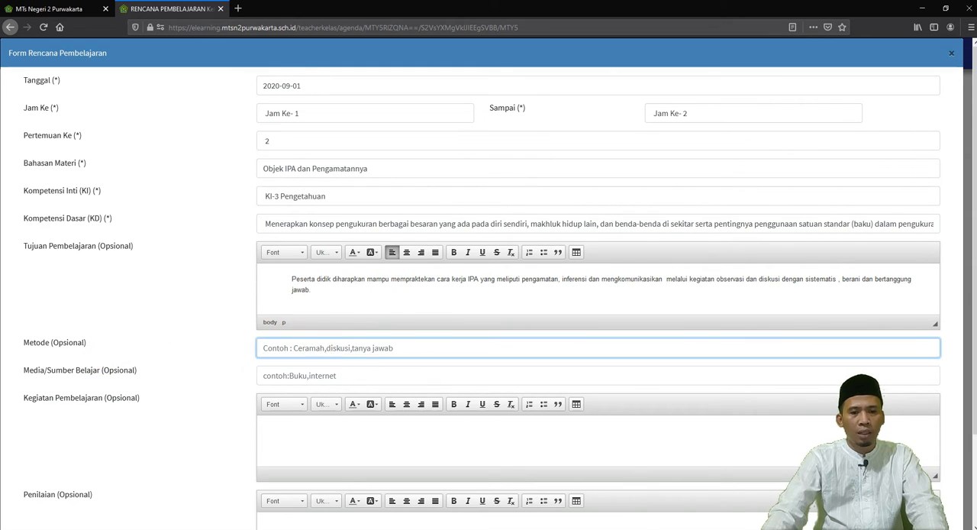
key(alt+Tab)
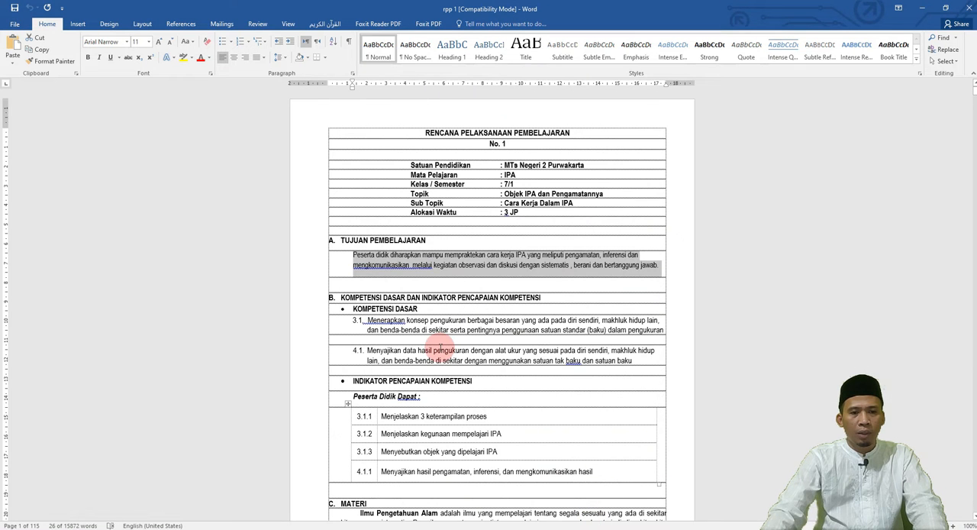
scroll(439, 348, down, 3)
scroll(439, 347, up, 2)
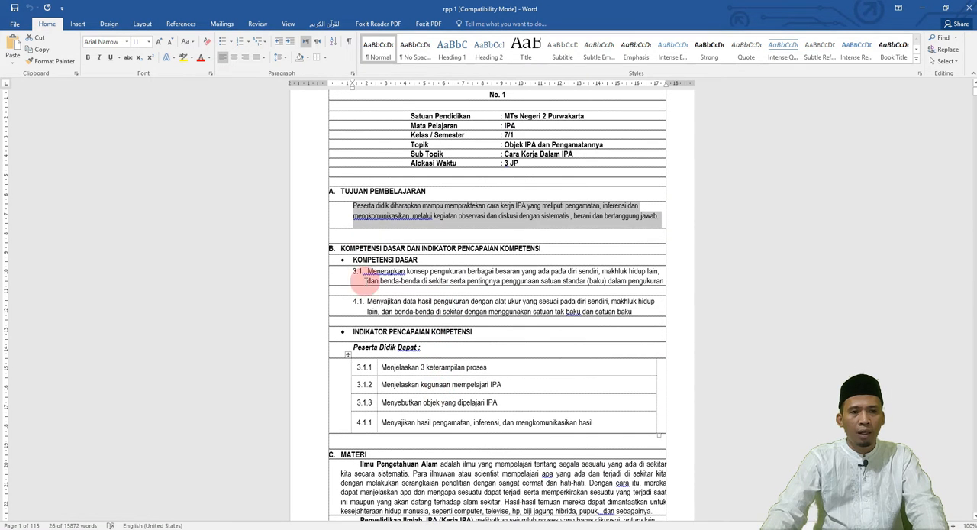
scroll(425, 331, down, 9)
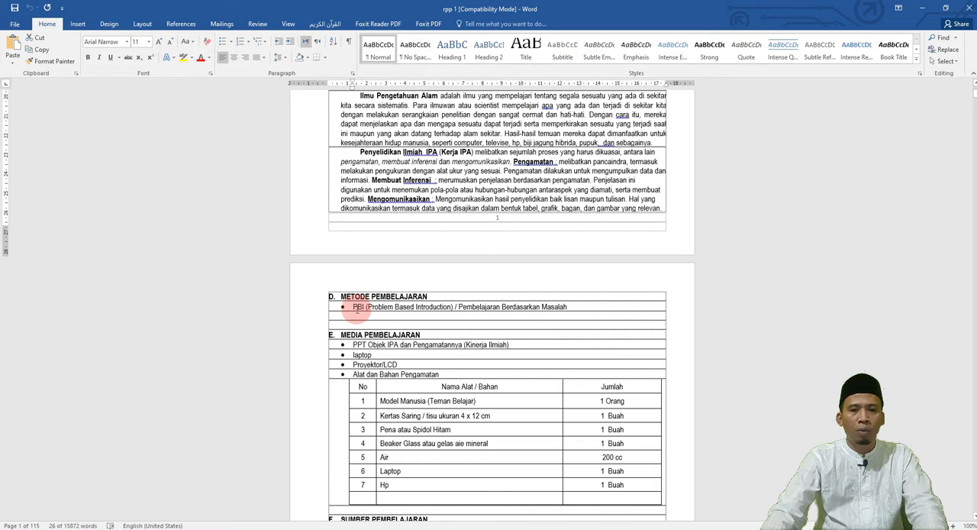
drag(354, 308, 562, 305)
key(ctrl+c)
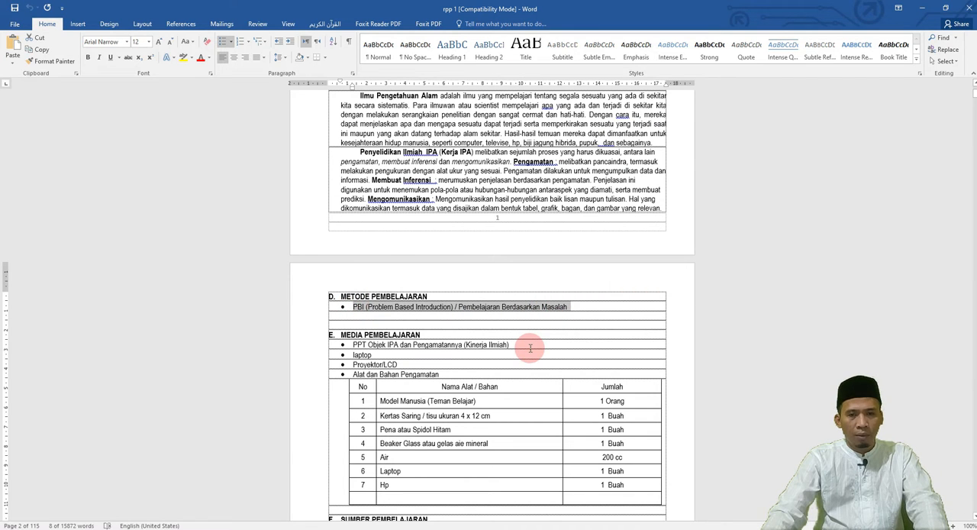
click(538, 529)
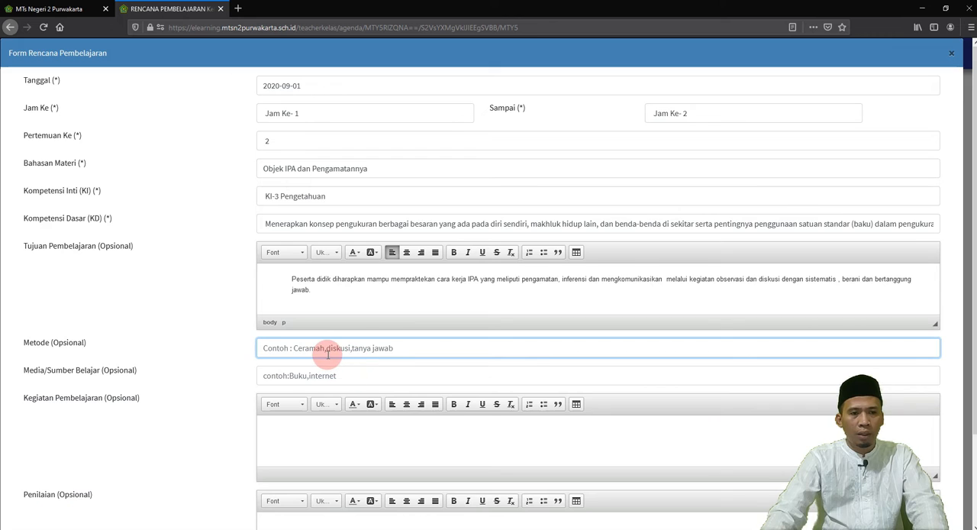
key(ctrl+v)
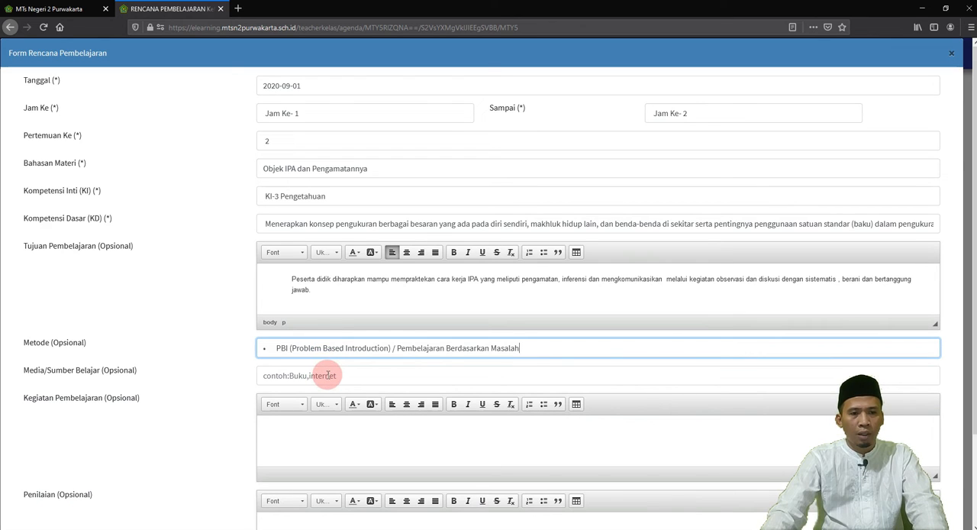
click(328, 375)
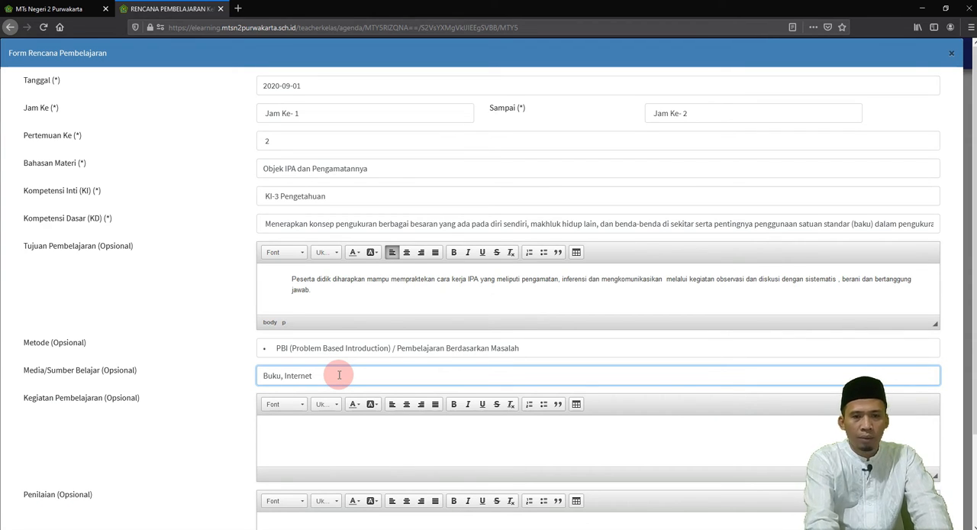
Step: Copy the whole Langkah-Langkah Pembelajaran table from the Word document rpp 1 into the form's Kegiatan Pembelajaran field
click(341, 430)
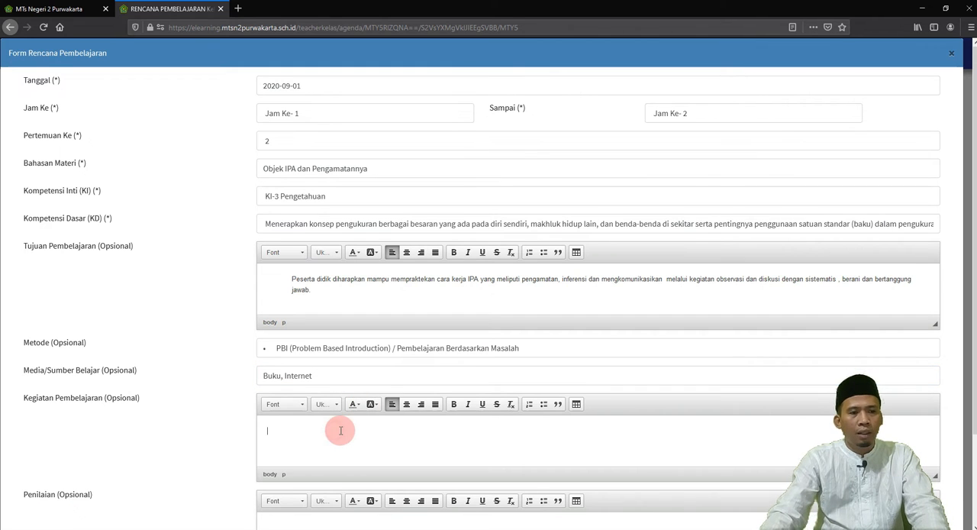
scroll(192, 323, down, 3)
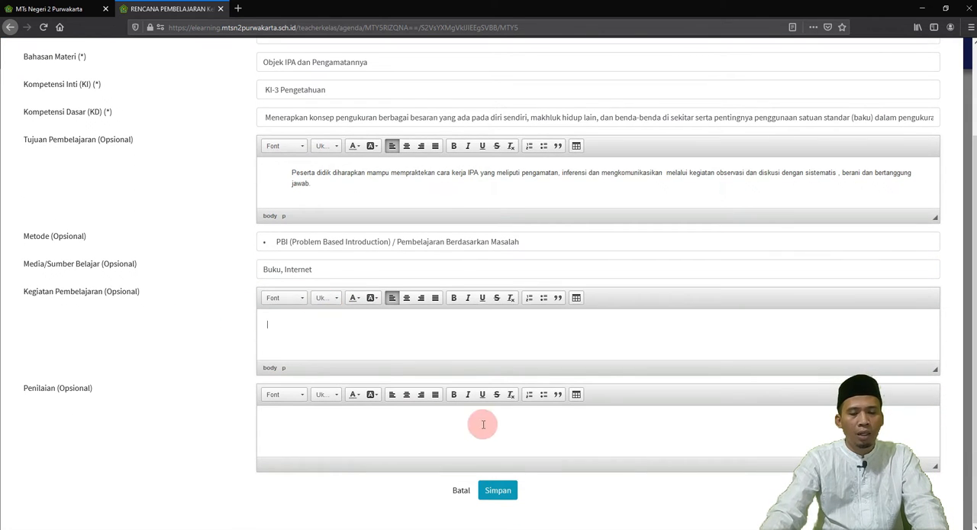
click(603, 529)
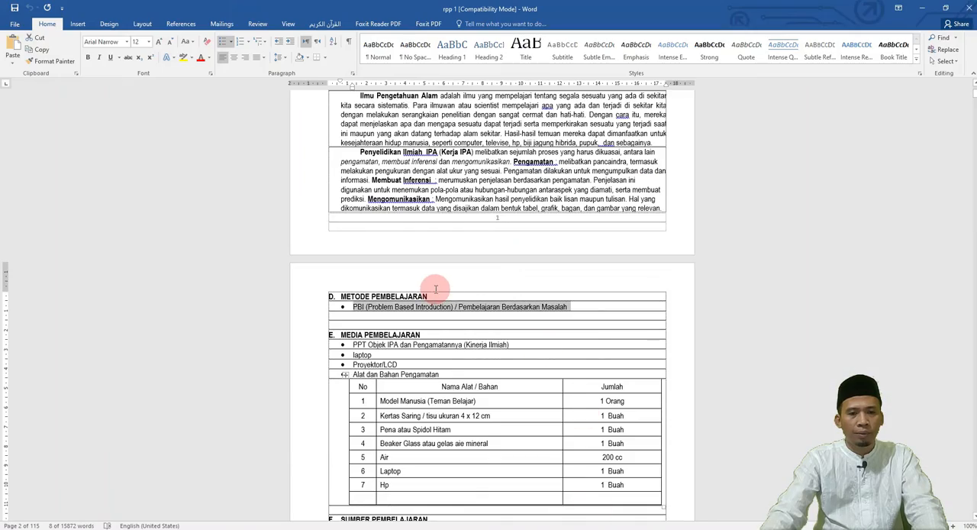
scroll(436, 288, down, 8)
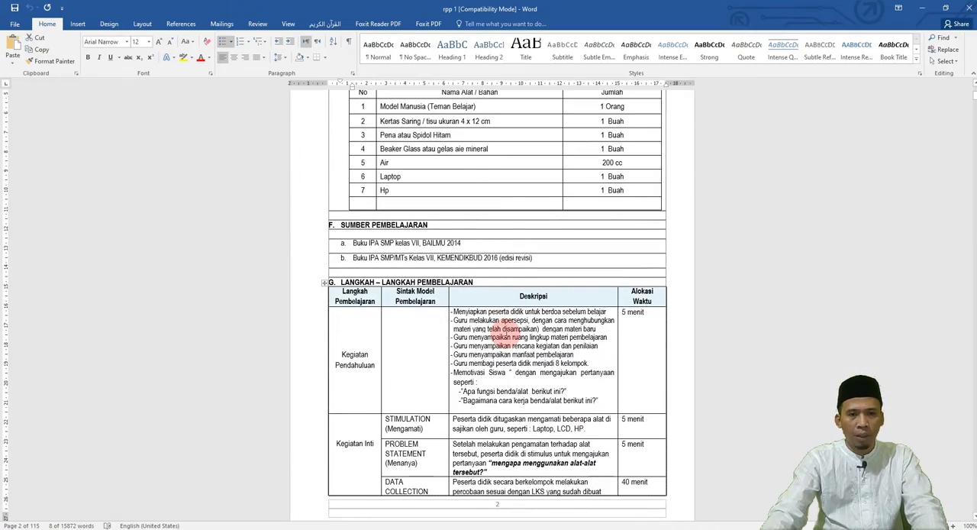
scroll(447, 317, down, 6)
scroll(447, 320, up, 3)
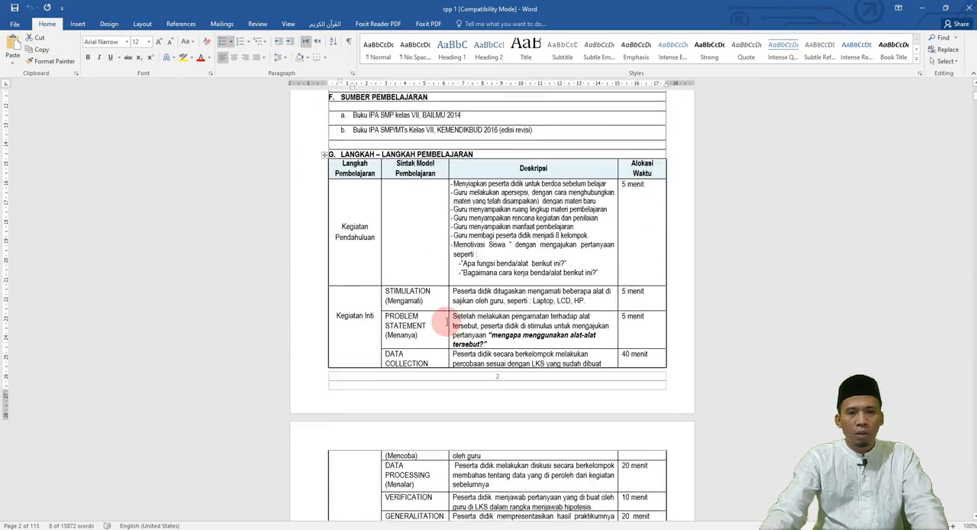
scroll(447, 321, up, 3)
click(325, 260)
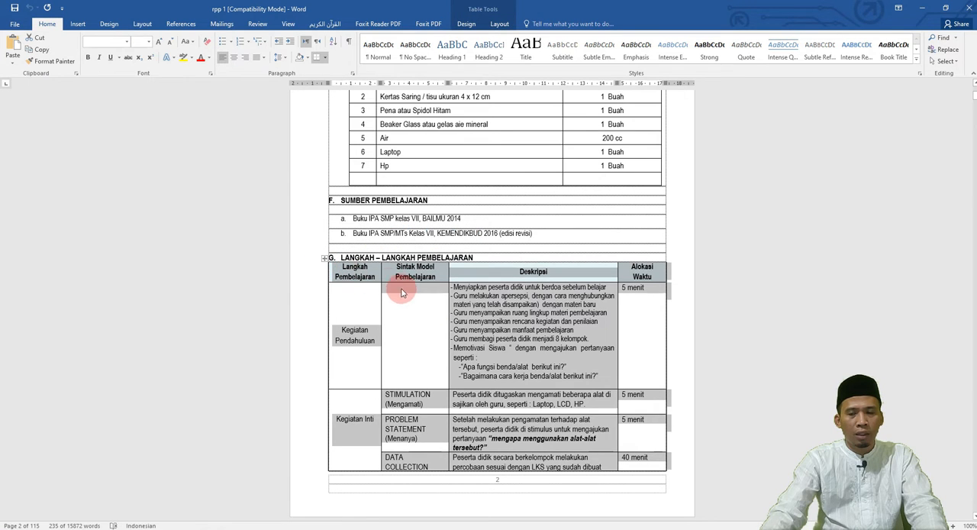
scroll(404, 291, down, 2)
scroll(448, 320, down, 5)
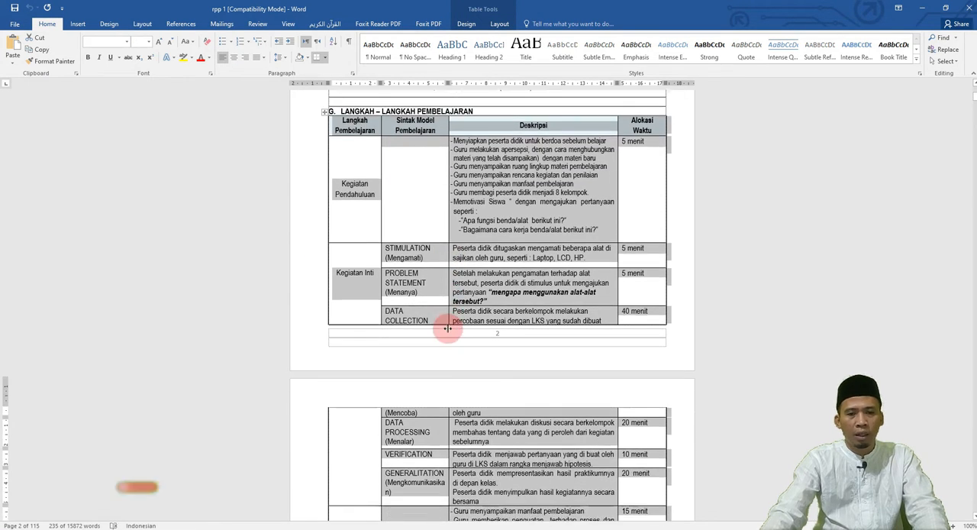
scroll(448, 329, up, 5)
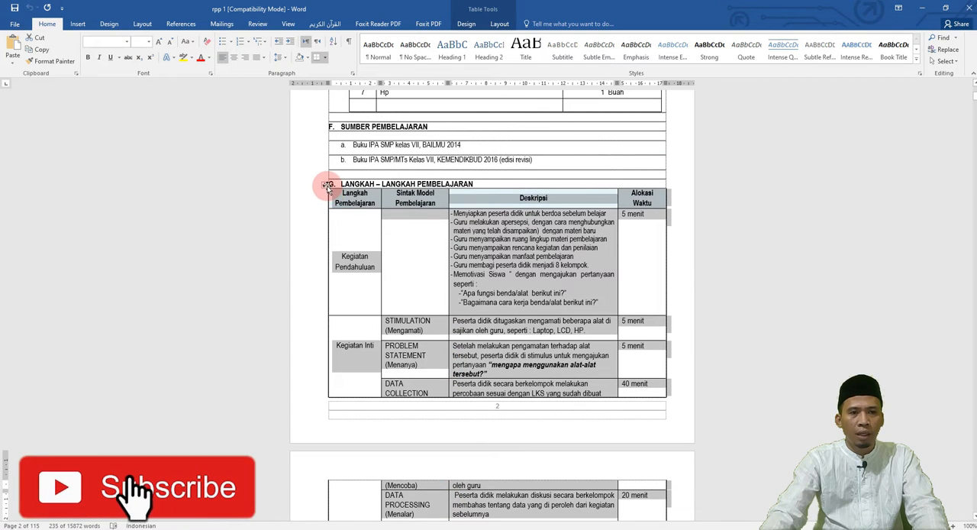
right_click(325, 185)
key(Escape)
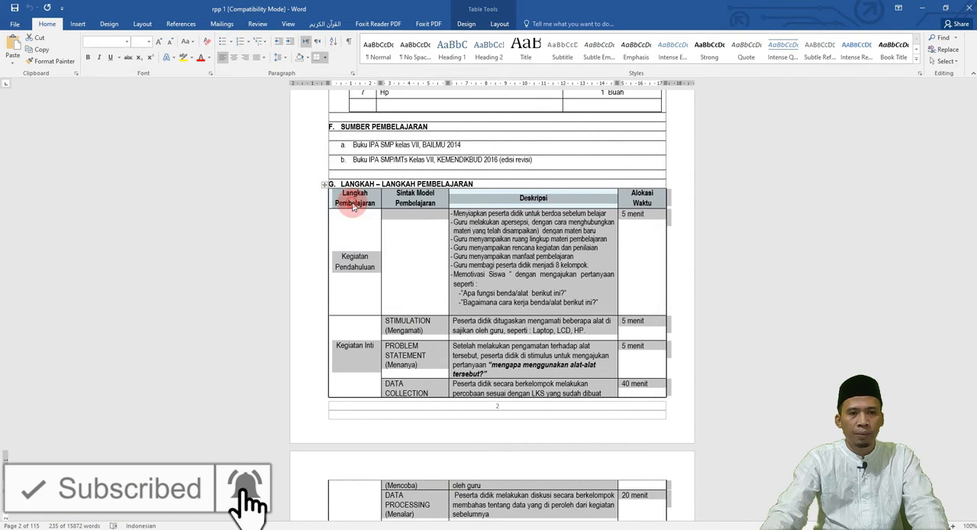
key(alt+Tab)
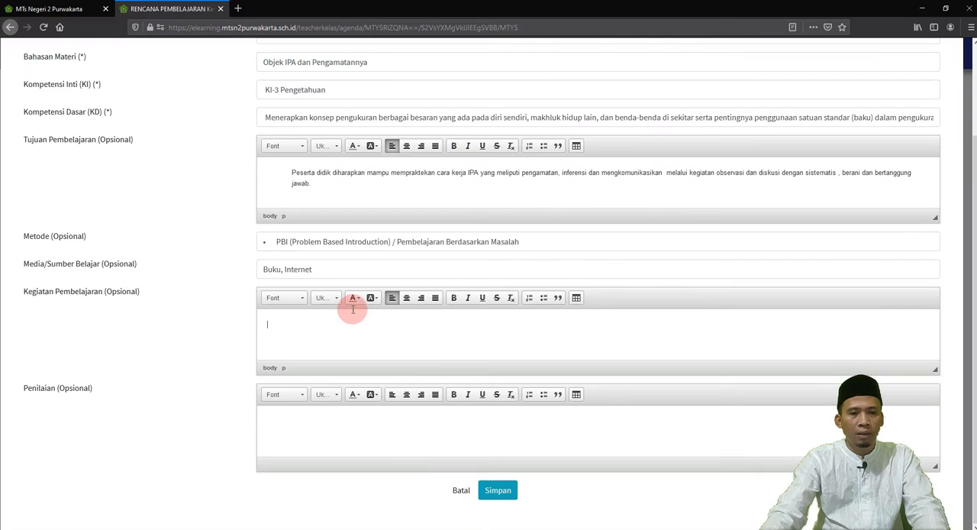
key(ctrl+v)
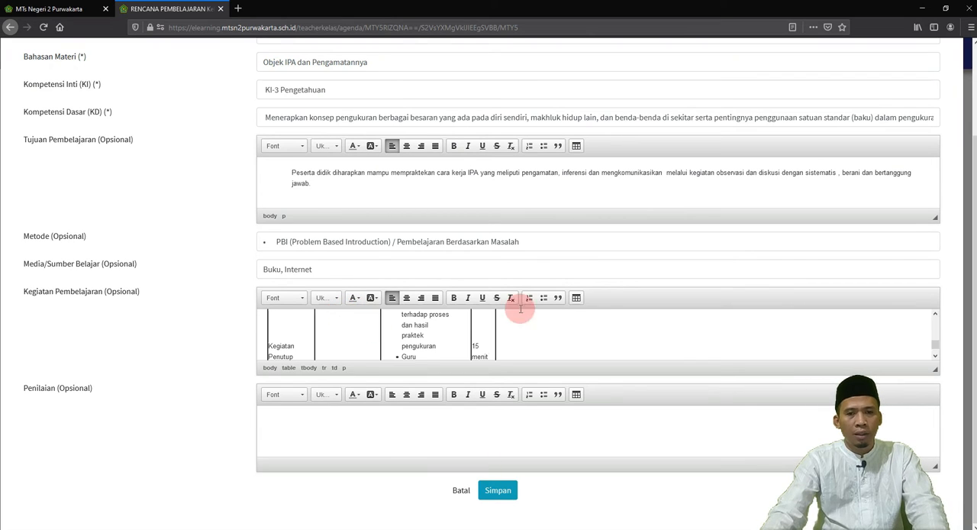
Step: Check the filled-in form and read through the pasted table in the Kegiatan Pembelajaran field from beginning to end
scroll(549, 320, up, 3)
scroll(448, 420, up, 5)
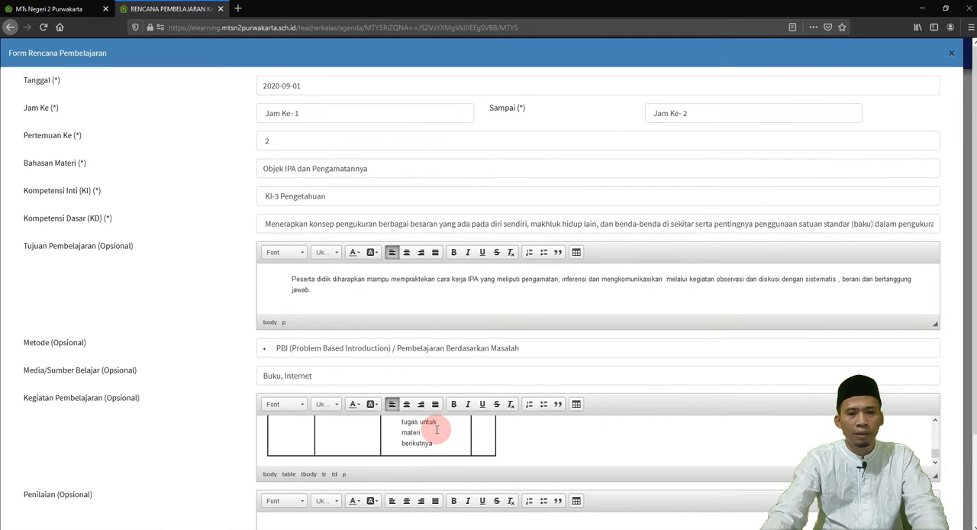
scroll(439, 430, up, 6)
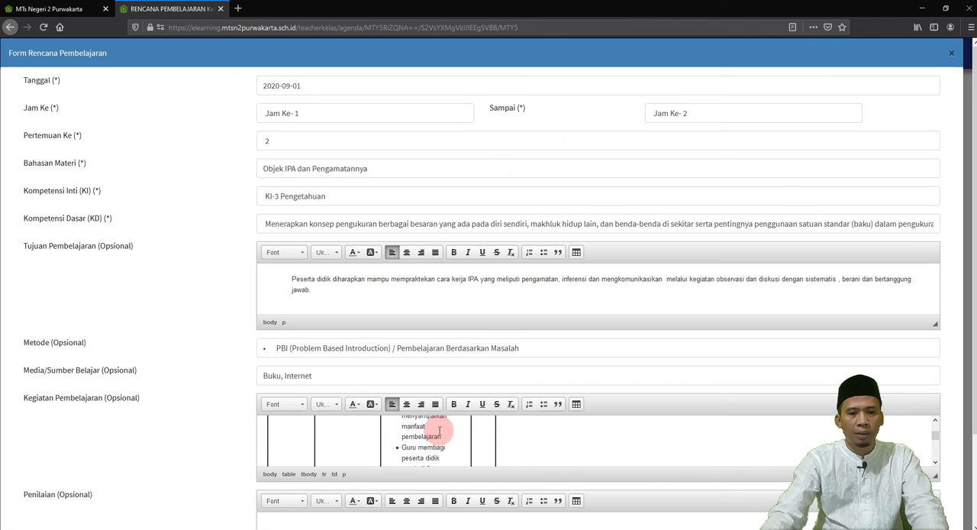
scroll(222, 360, down, 3)
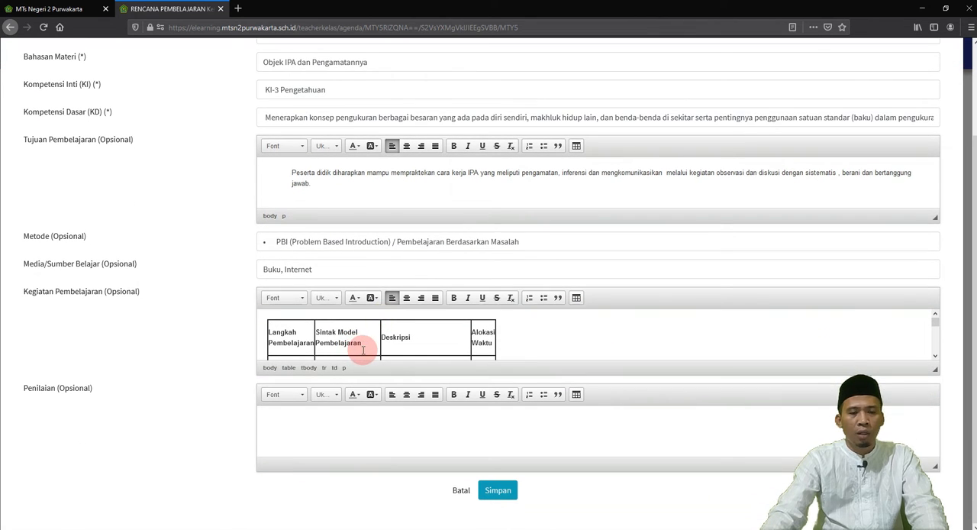
scroll(387, 343, down, 5)
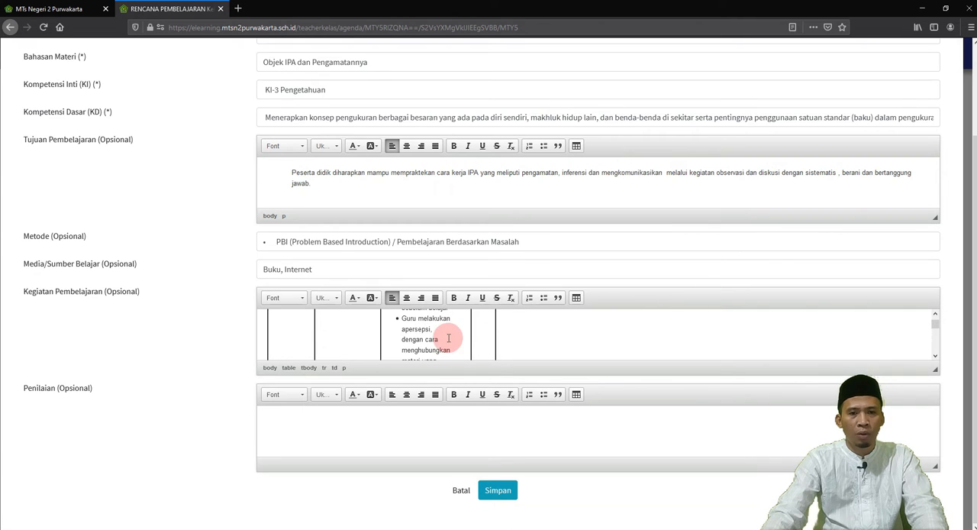
scroll(436, 342, down, 3)
scroll(429, 344, down, 8)
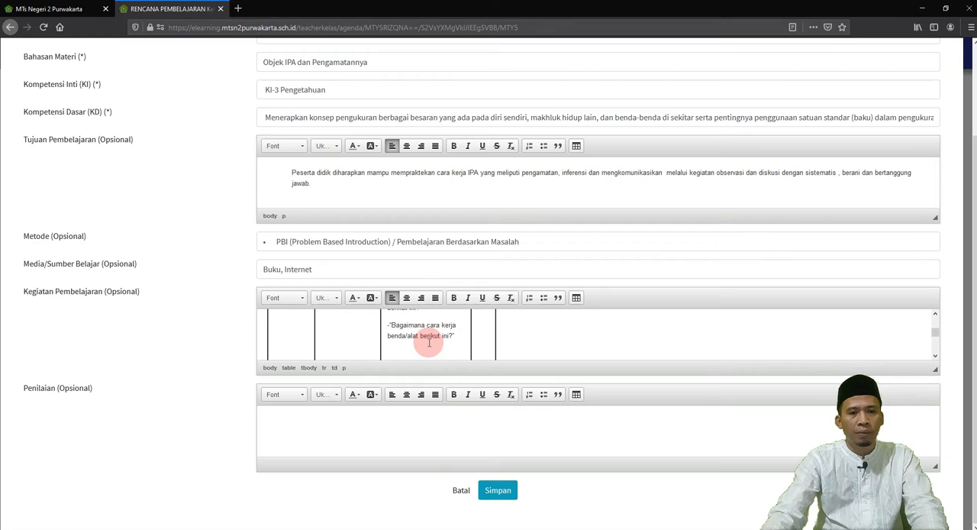
scroll(429, 343, down, 5)
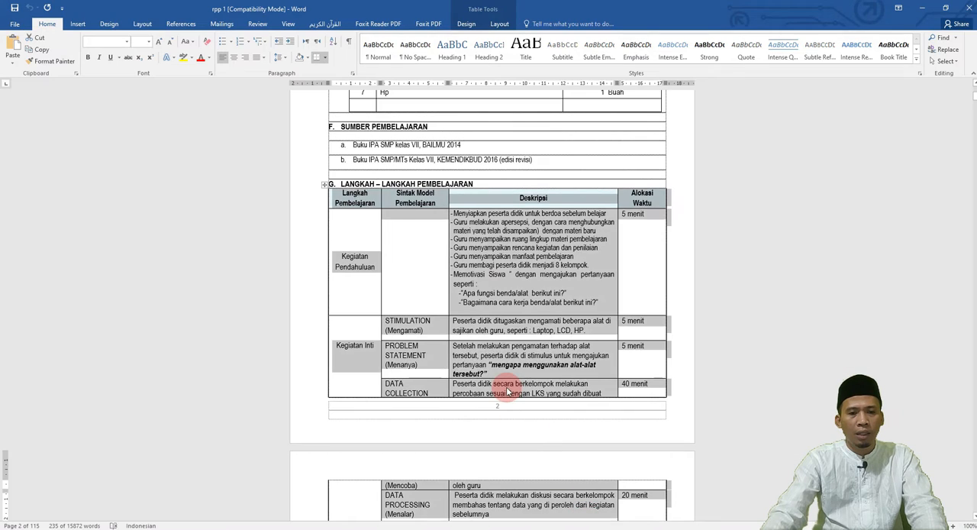
Step: Copy the two Teknik penilaian lines, Tes tertulis and Produk, from the Word document rpp 1 into the form's Penilaian field
scroll(506, 387, down, 10)
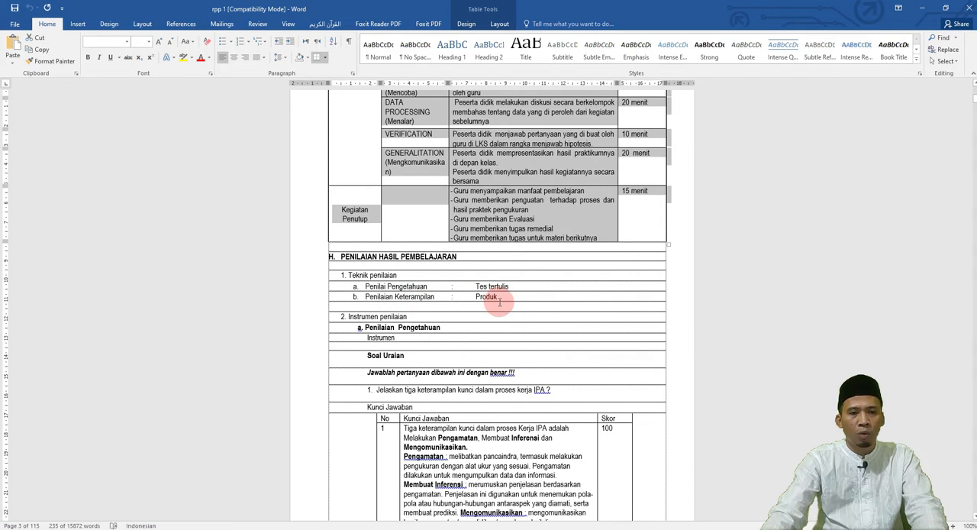
drag(506, 296, 365, 286)
key(ctrl+c)
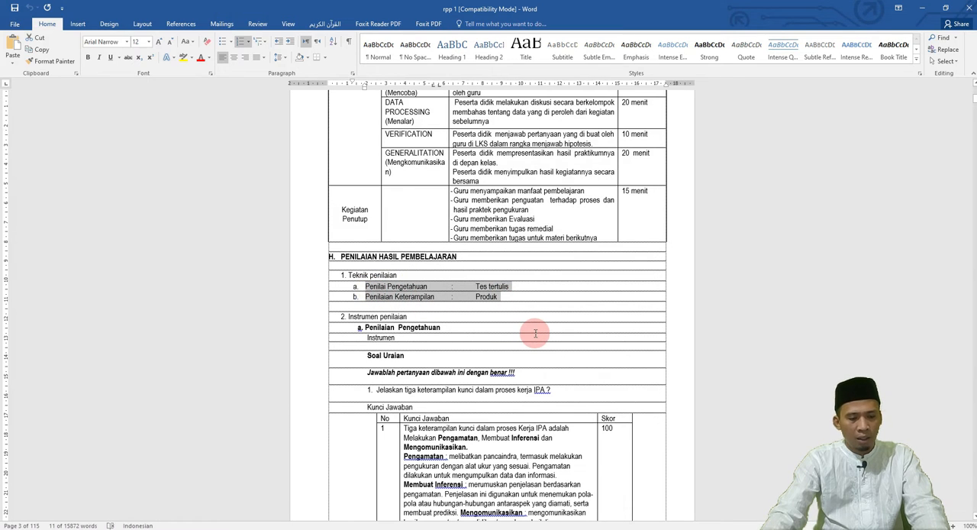
click(481, 529)
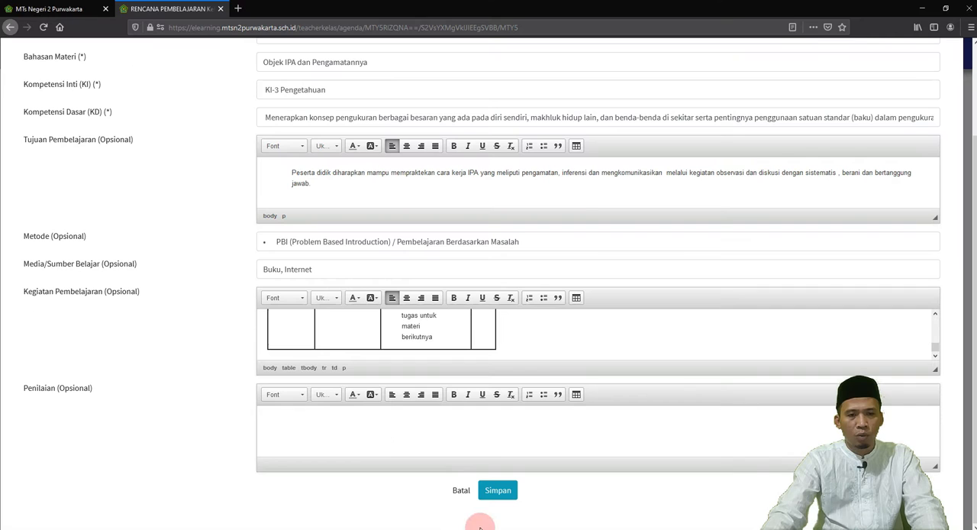
click(333, 422)
key(ctrl+v)
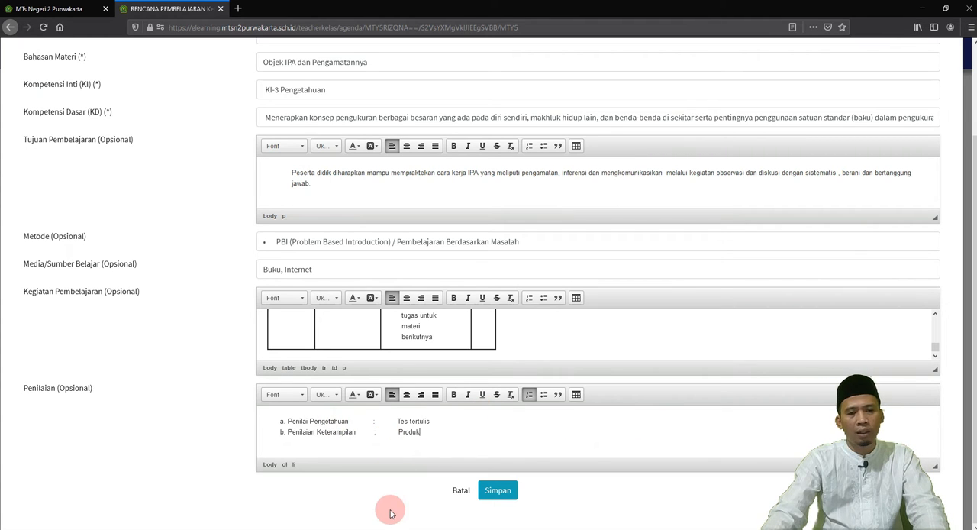
Step: Check the completed Rencana Pembelajaran form from Tanggal to Penilaian and save it
scroll(388, 469, up, 3)
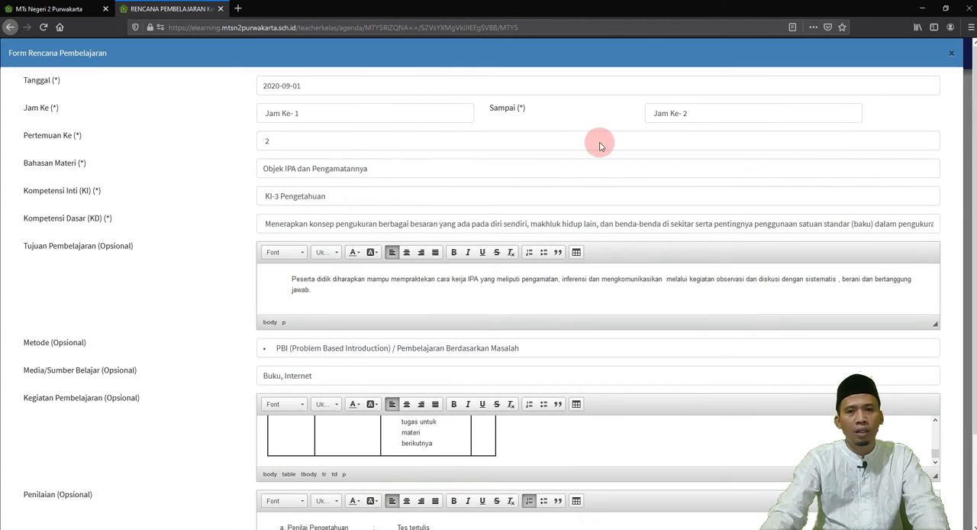
scroll(588, 275, down, 3)
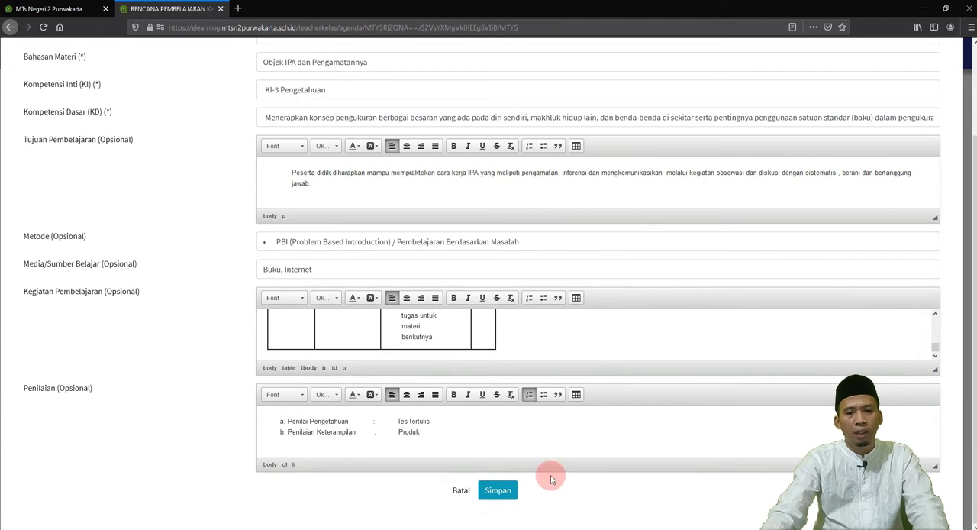
click(498, 491)
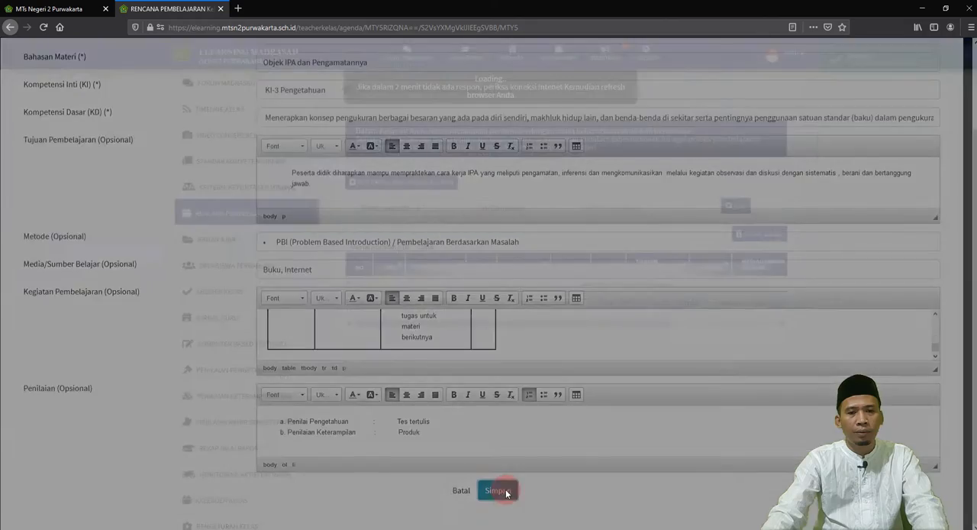
Step: Look over the saved entry, filtering the lesson plan list by Pertemuan Ke - 1 and again by Pertemuan Ke - 2
scroll(483, 364, down, 5)
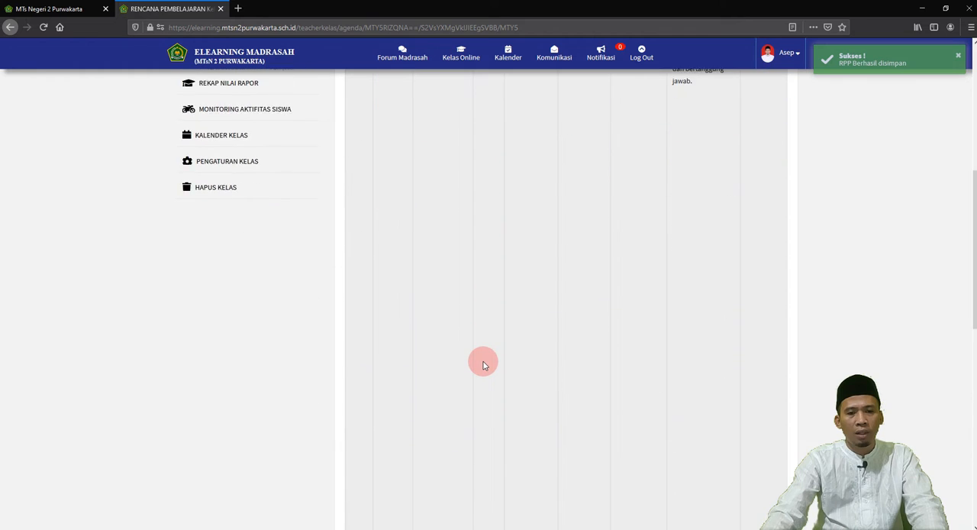
scroll(480, 363, up, 1)
scroll(480, 364, up, 5)
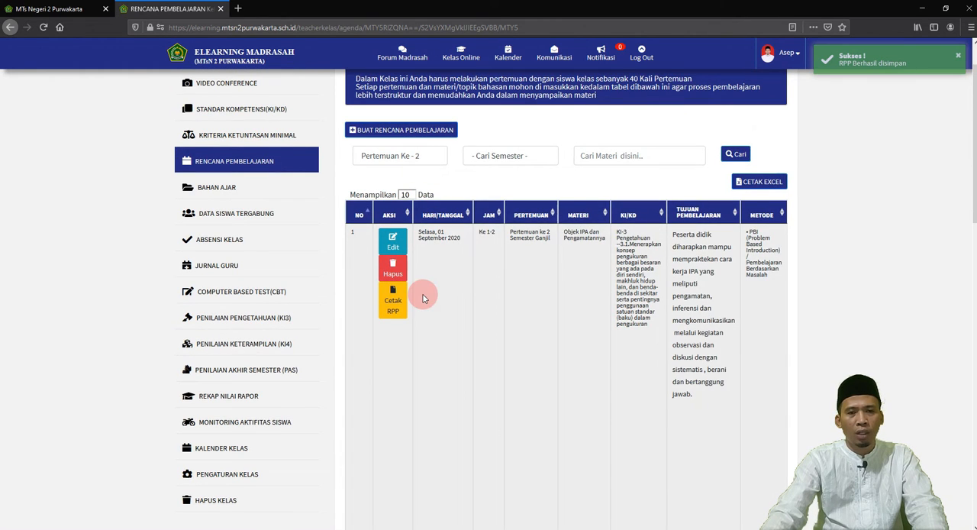
click(405, 157)
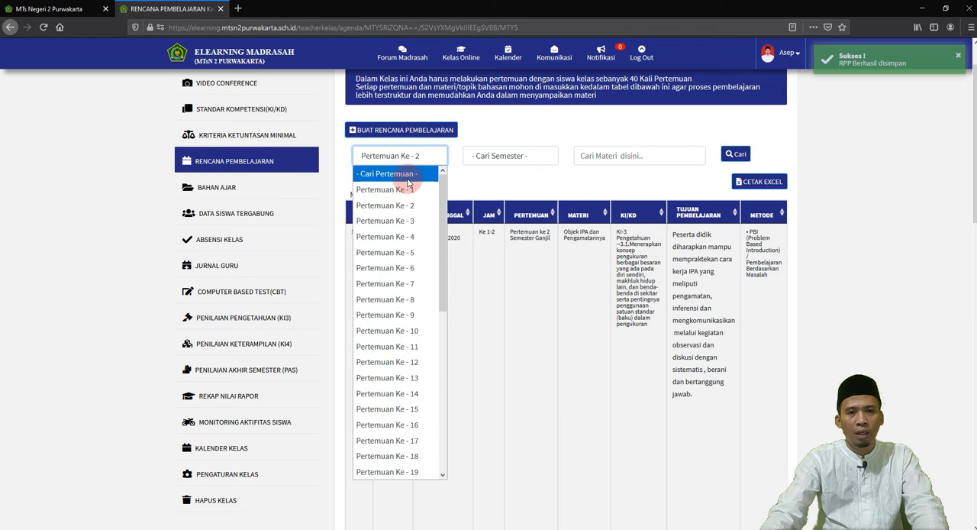
click(405, 191)
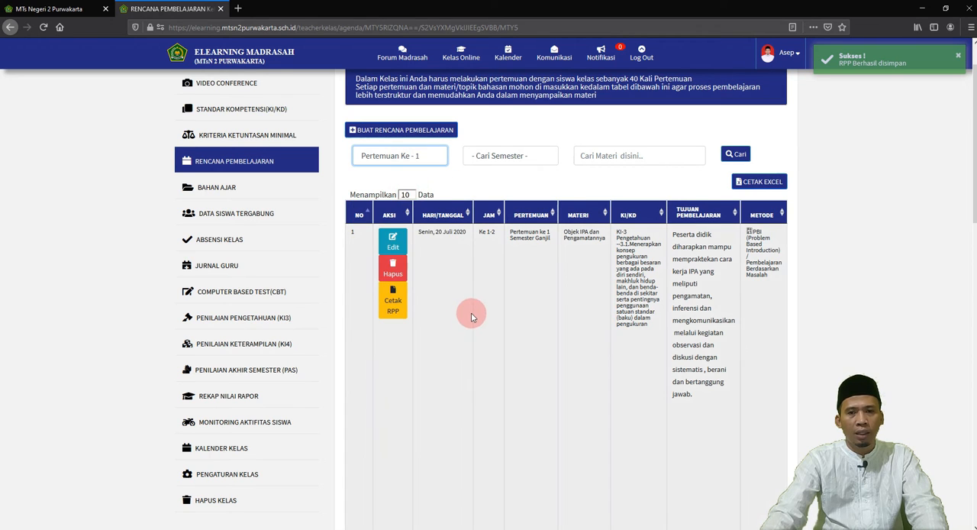
click(405, 156)
click(407, 208)
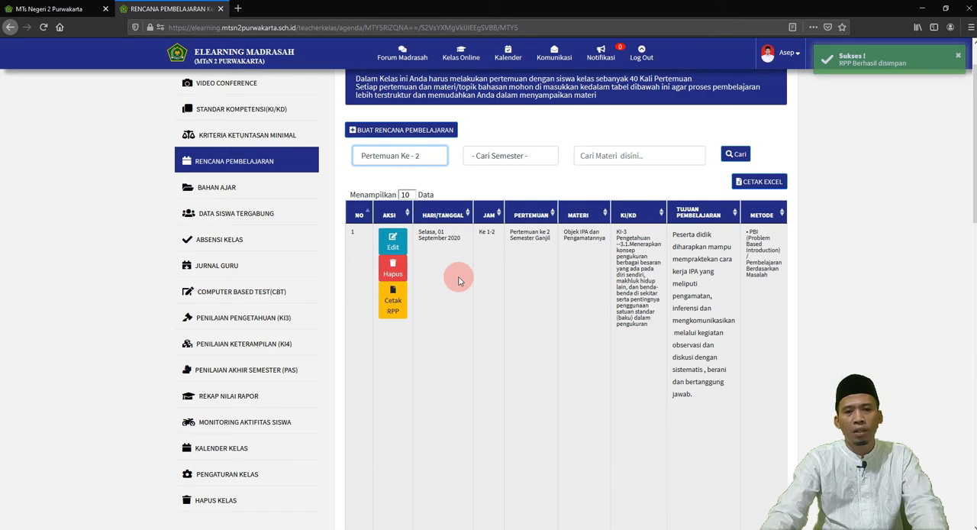
Step: Edit the second meeting's lesson plan to run from Jam Ke- 3 to Jam Ke- 4, and save it
click(391, 243)
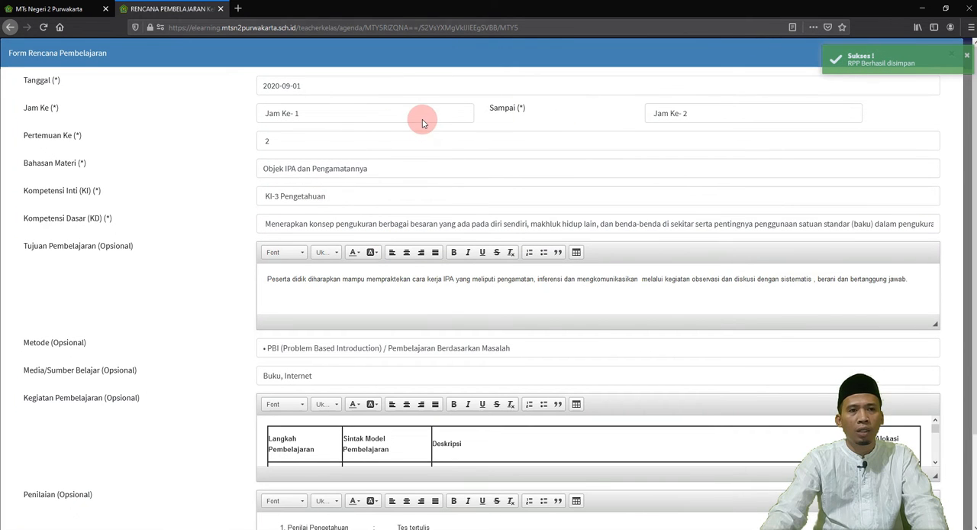
click(422, 118)
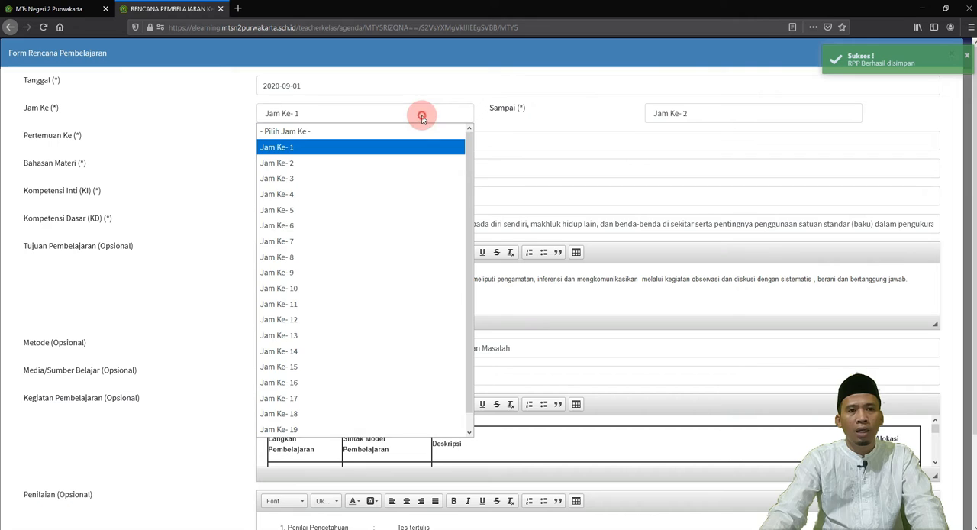
click(406, 182)
click(672, 114)
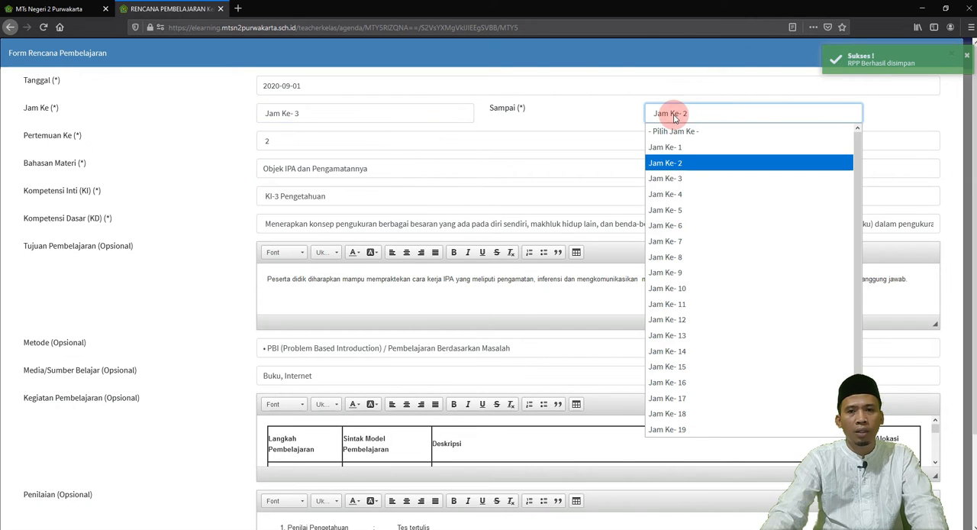
click(671, 192)
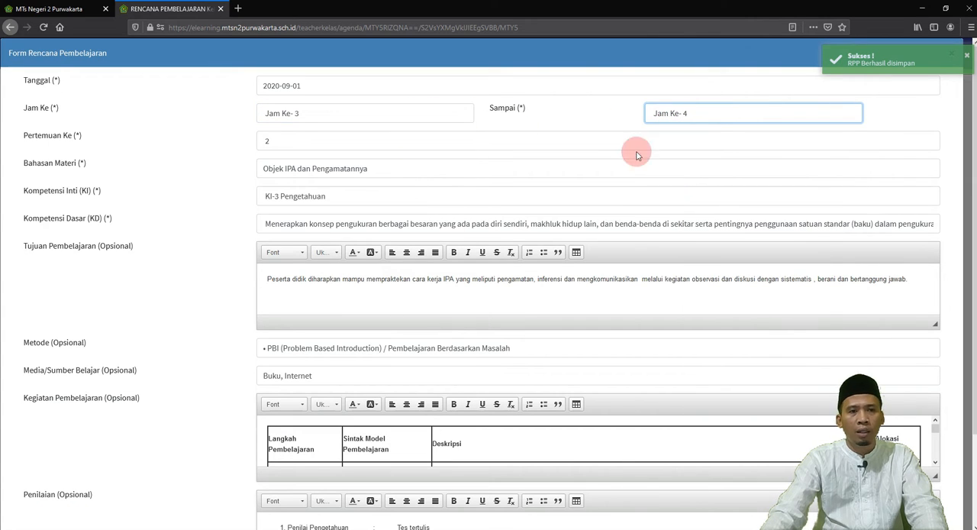
scroll(542, 221, down, 2)
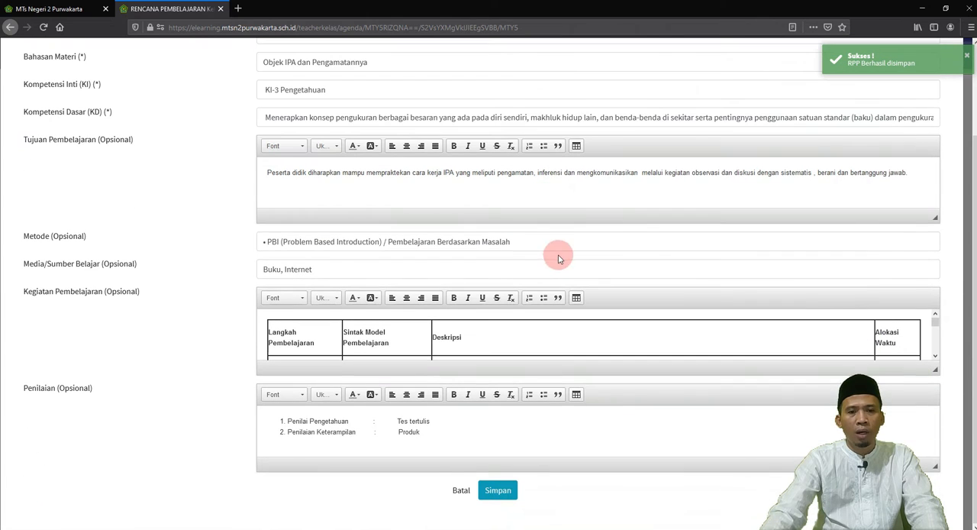
click(500, 489)
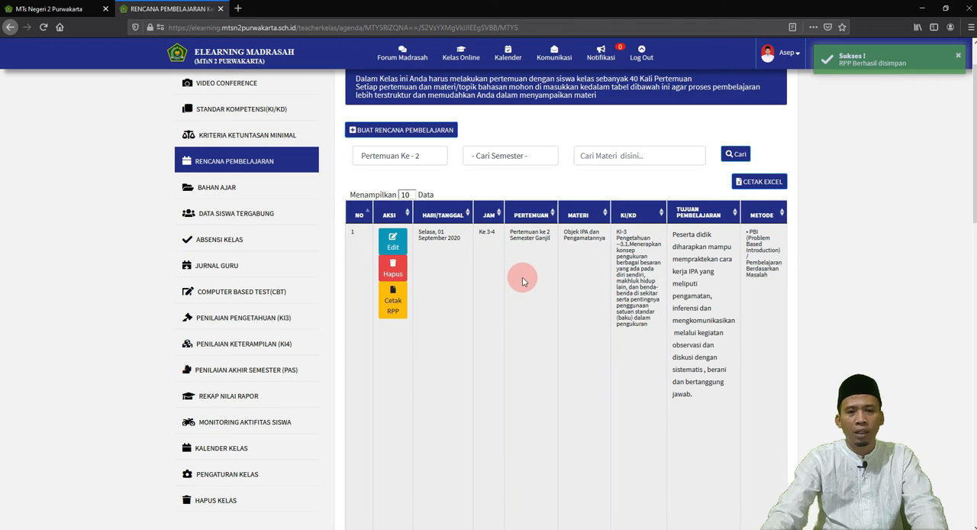
click(392, 269)
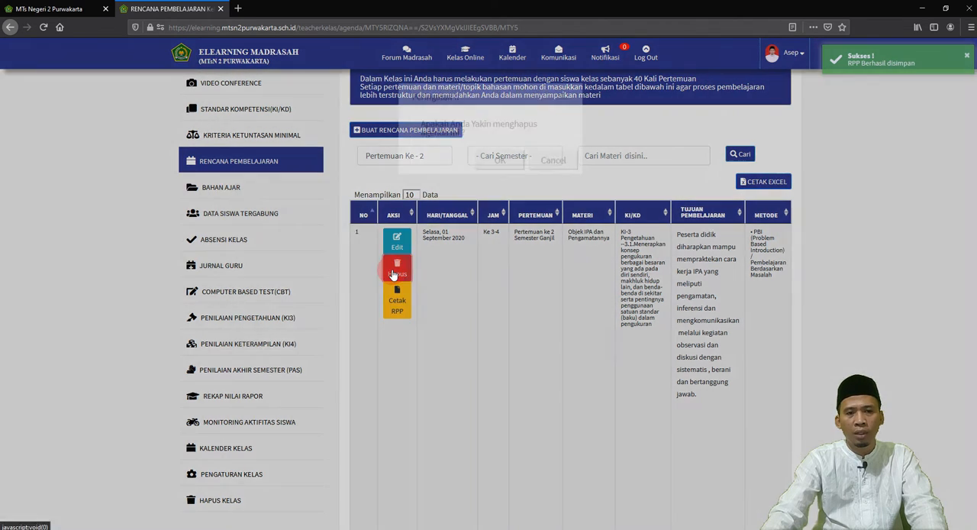
click(500, 162)
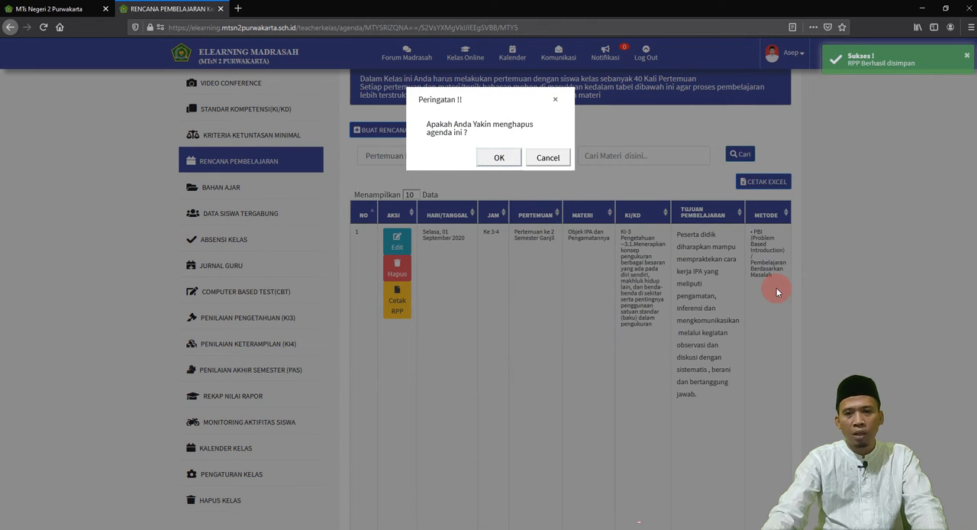
click(547, 161)
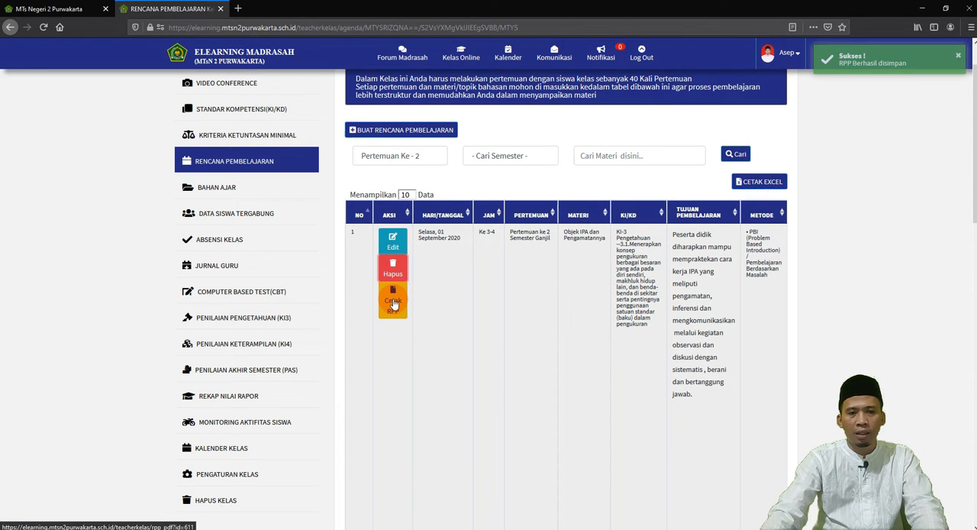
Step: Export the lesson plan list as an Excel file, and open the downloaded worksheet from the Downloads folder with editing enabled
click(760, 184)
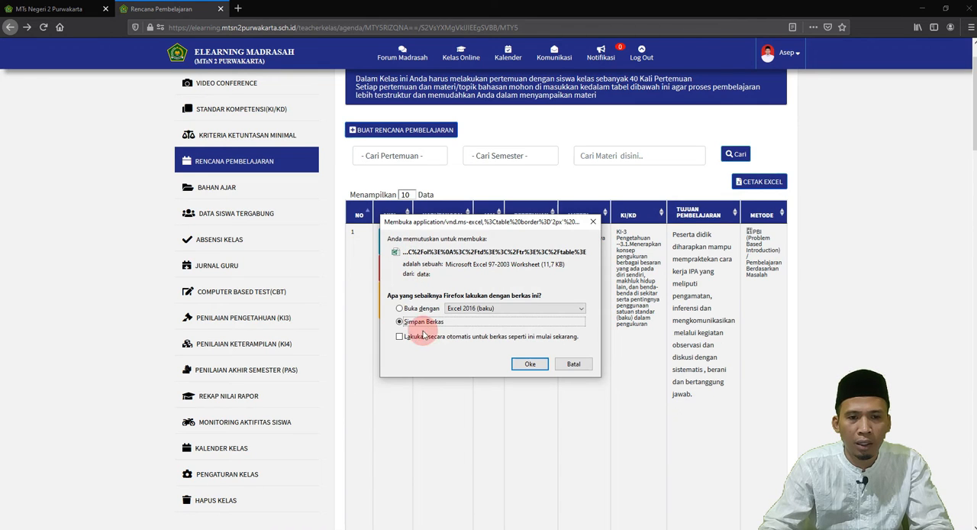
click(531, 364)
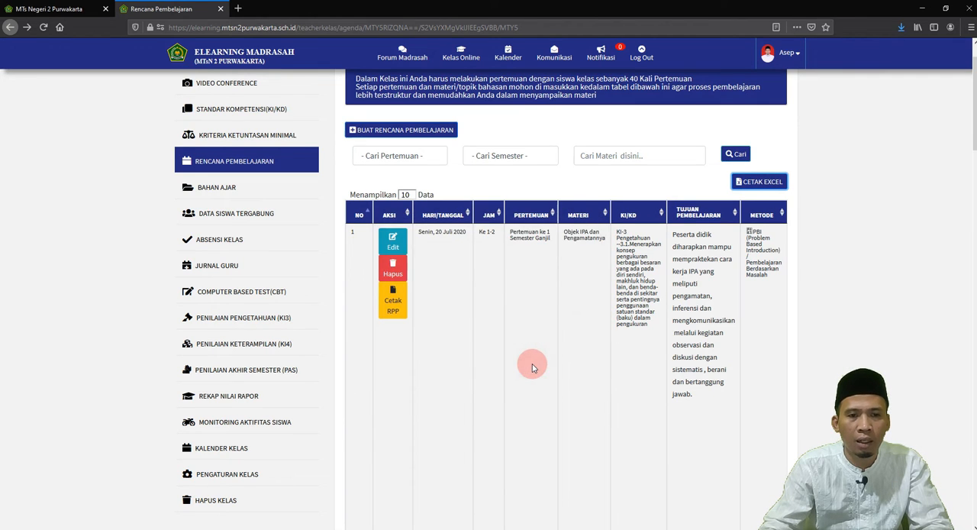
mouse_move(288, 528)
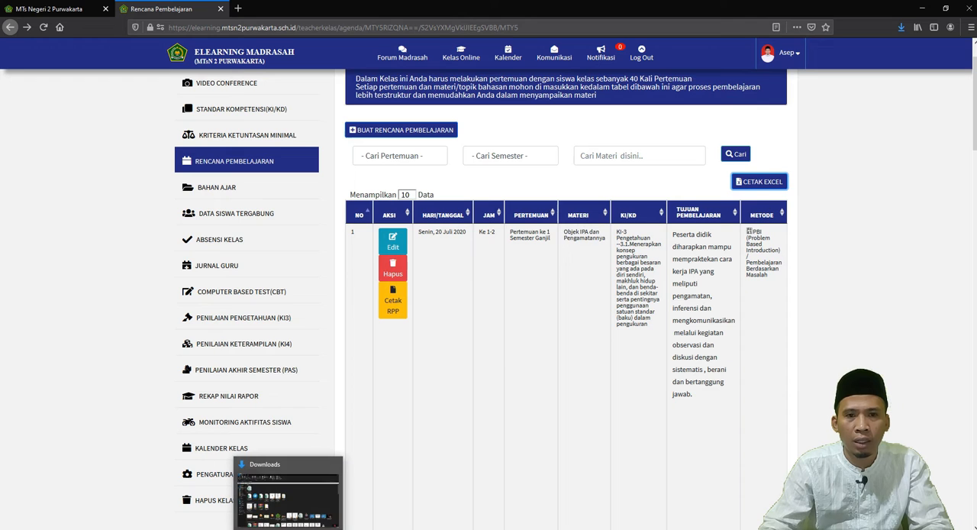
click(288, 493)
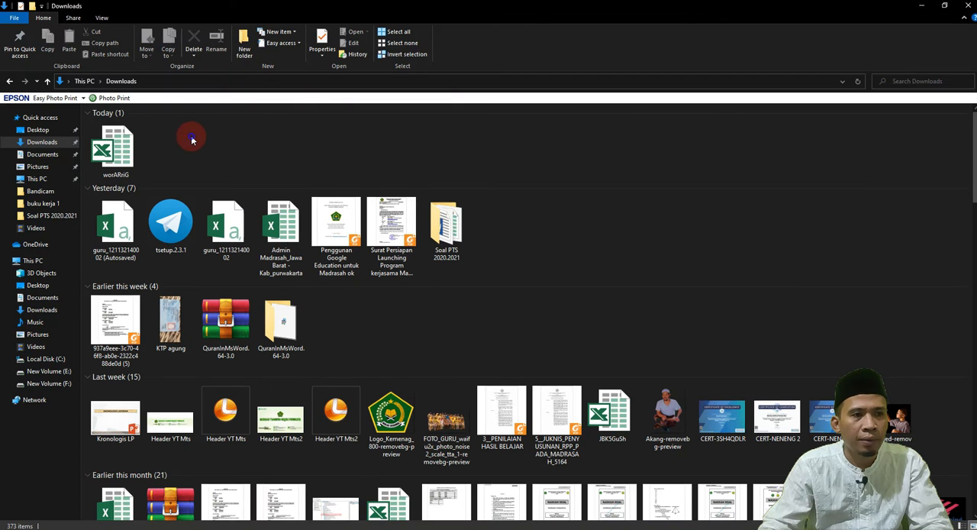
right_click(192, 139)
click(220, 178)
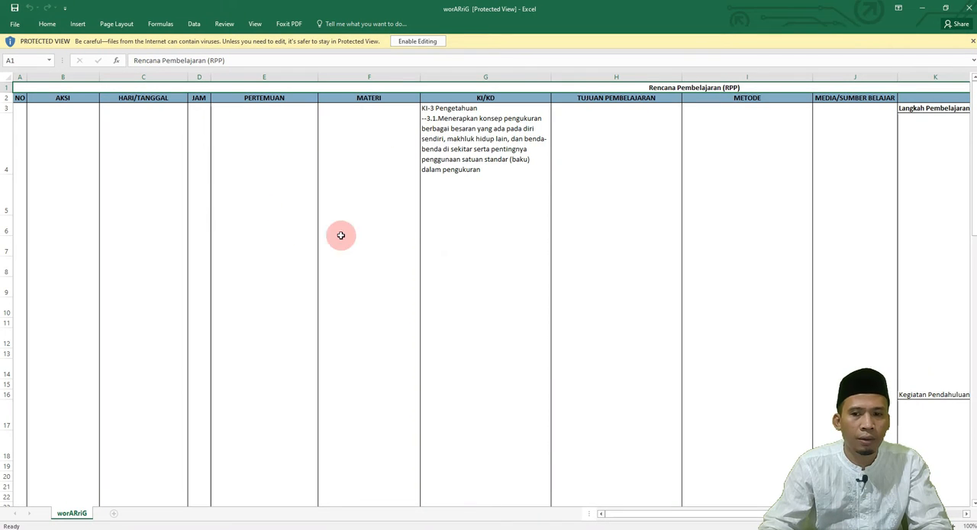
click(417, 42)
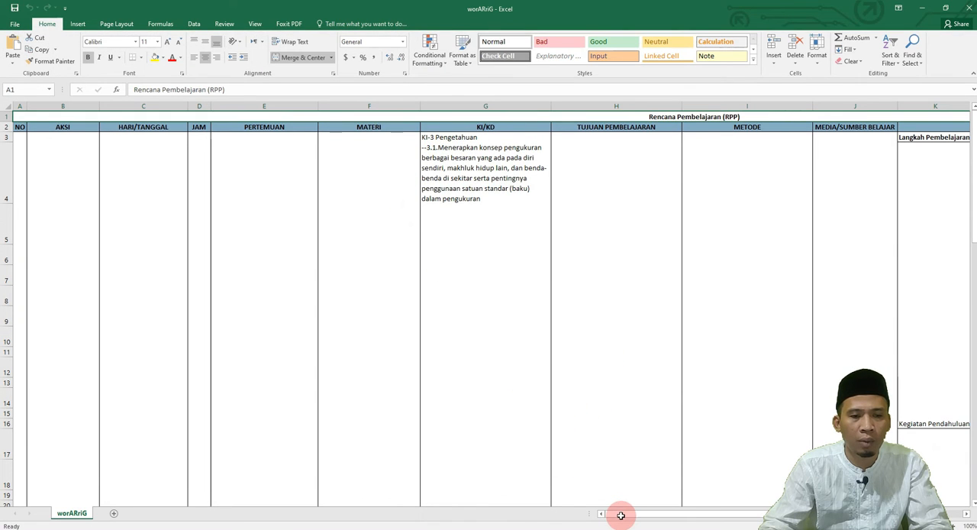
Step: Examine the exported worksheet from HARI/TANGGAL through PENILAIAN and down to Kegiatan Penutup, and return to the e-learning portal
scroll(316, 270, right, 2)
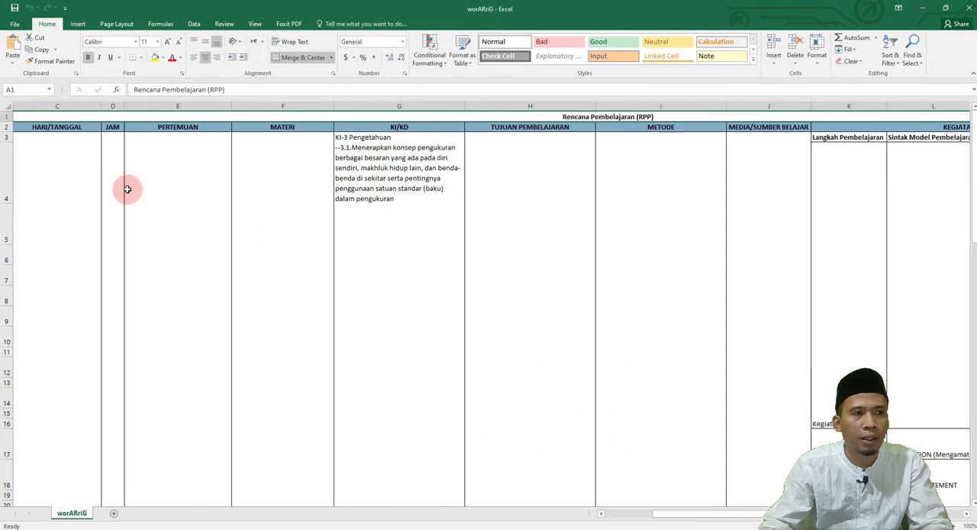
drag(681, 511, 763, 513)
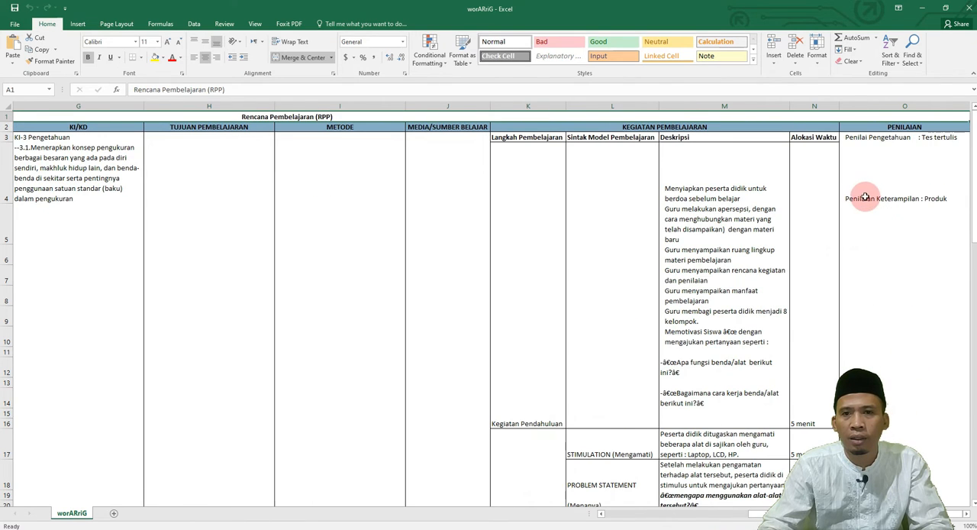
scroll(866, 198, down, 7)
scroll(864, 208, down, 12)
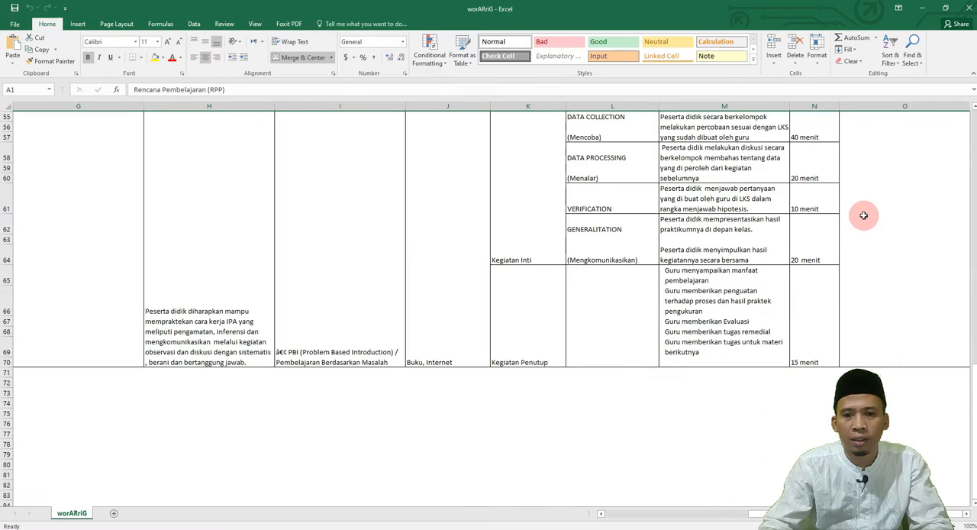
scroll(864, 216, up, 19)
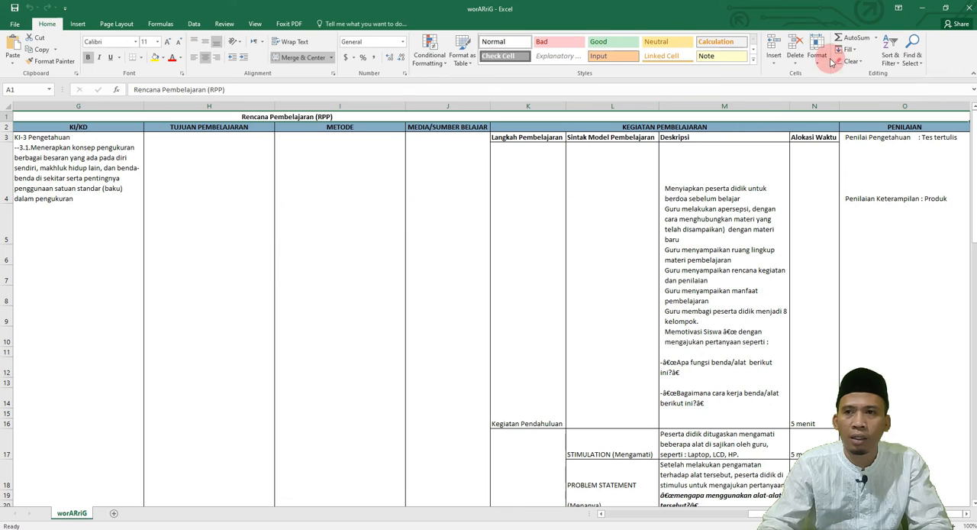
click(923, 9)
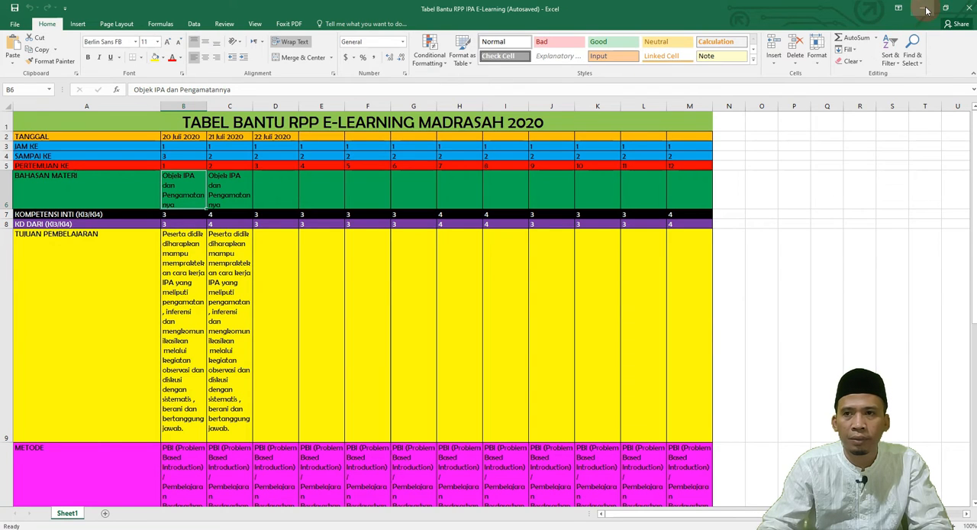
click(922, 9)
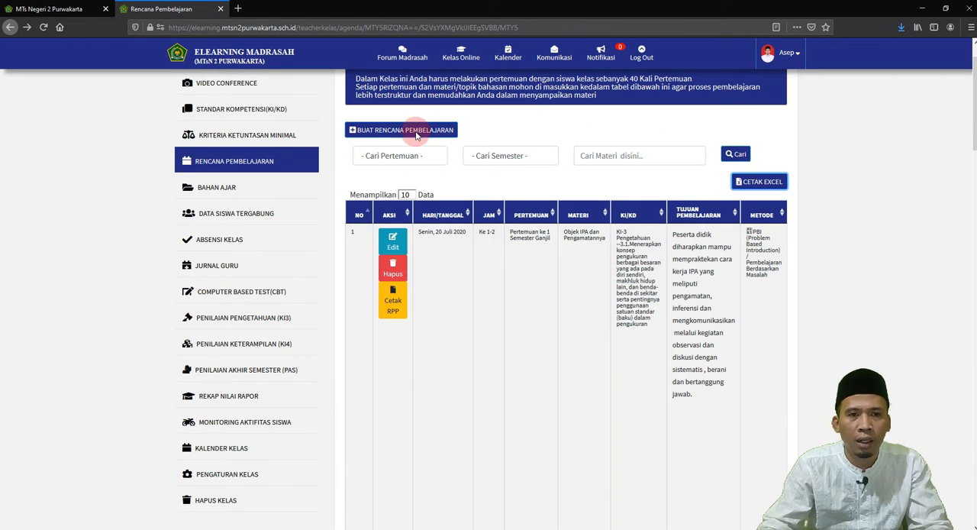
Step: View the fields of a blank Rencana Pembelajaran form, close it unsaved, and look through the Kelas VII A IPA lesson plan list
scroll(416, 136, up, 1)
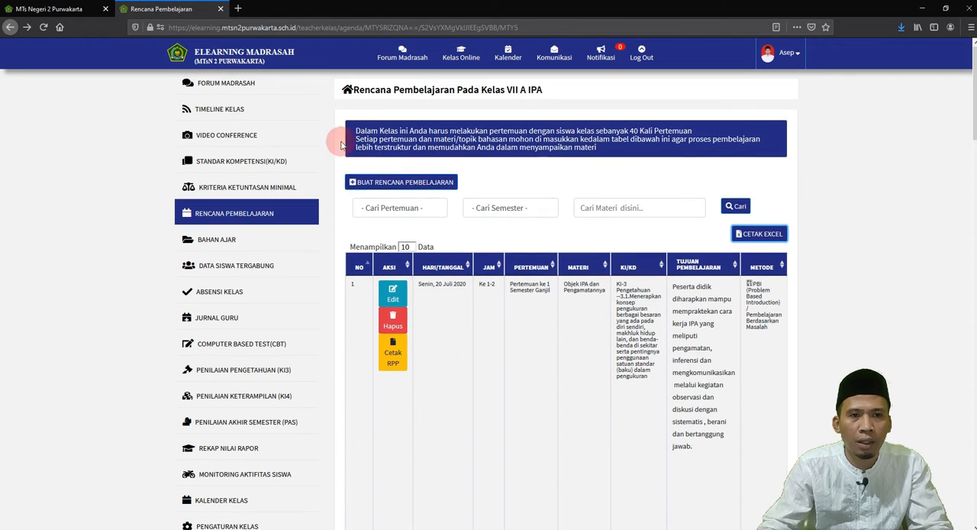
click(399, 184)
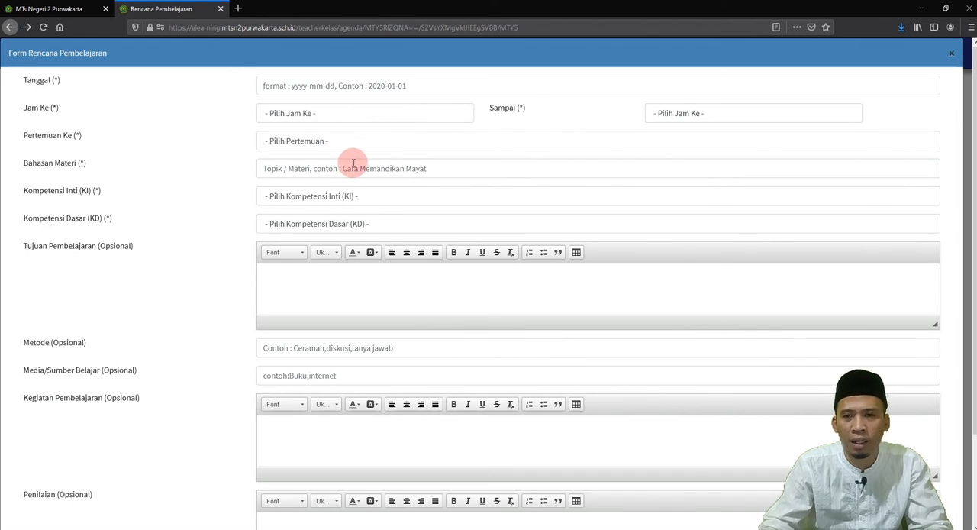
click(952, 53)
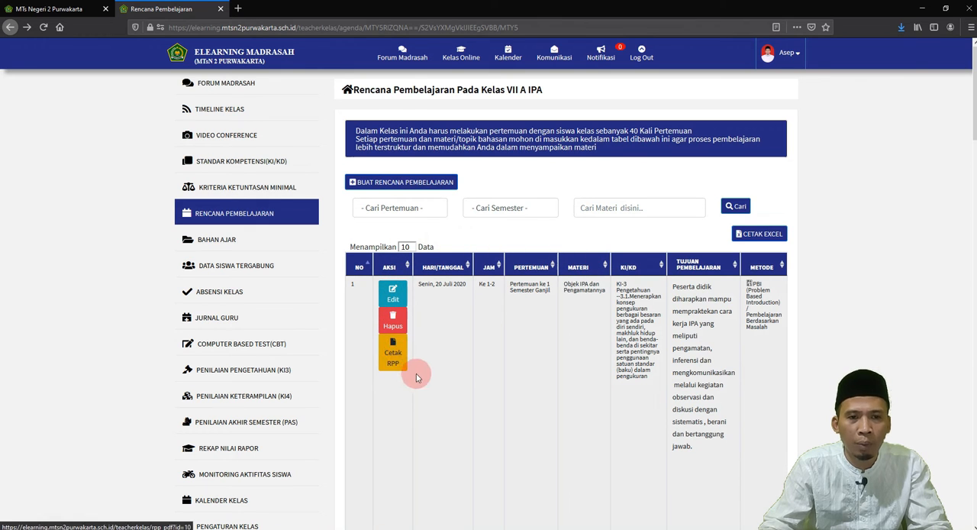
scroll(435, 397, down, 2)
scroll(436, 395, down, 2)
scroll(474, 356, up, 5)
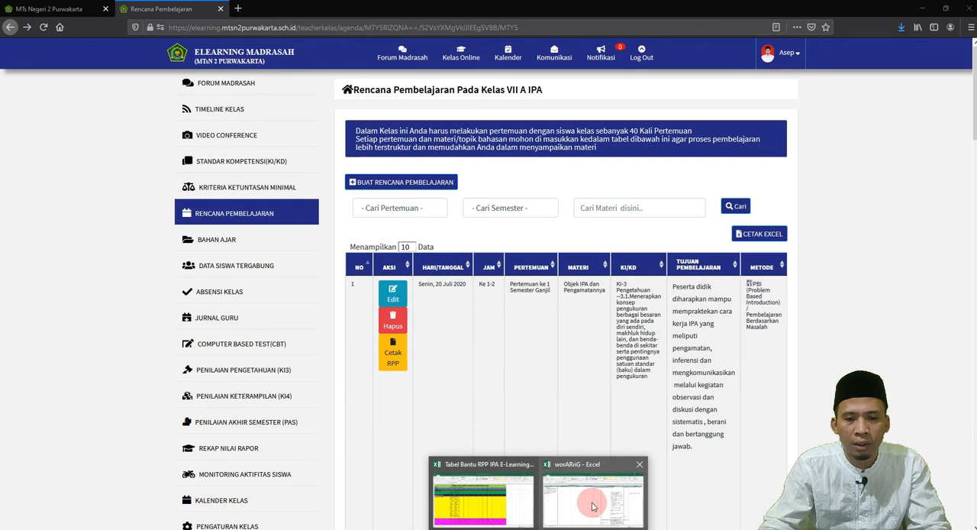
Step: Switch to the Excel workbook Tabel Bantu RPP IPA E-Learning and look through its meeting-by-meeting planning table
click(500, 500)
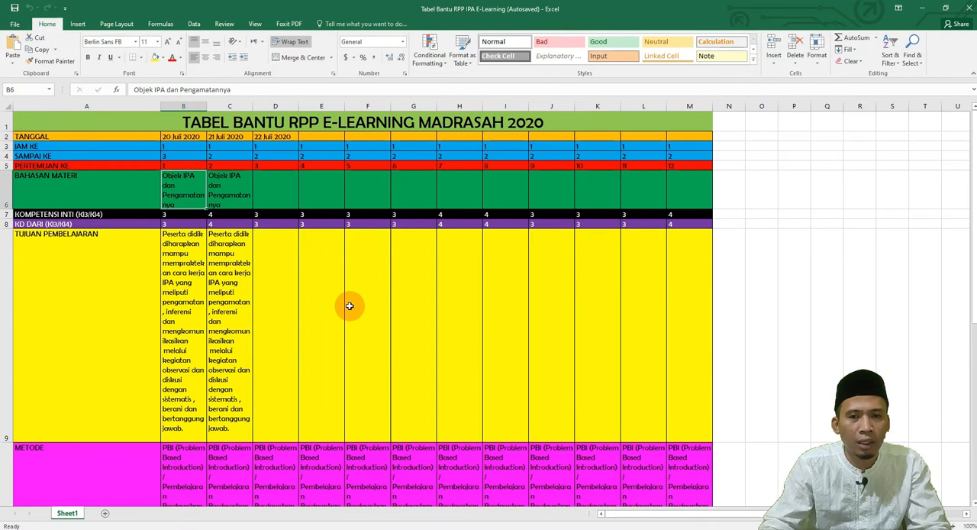
scroll(349, 305, down, 4)
scroll(349, 305, up, 4)
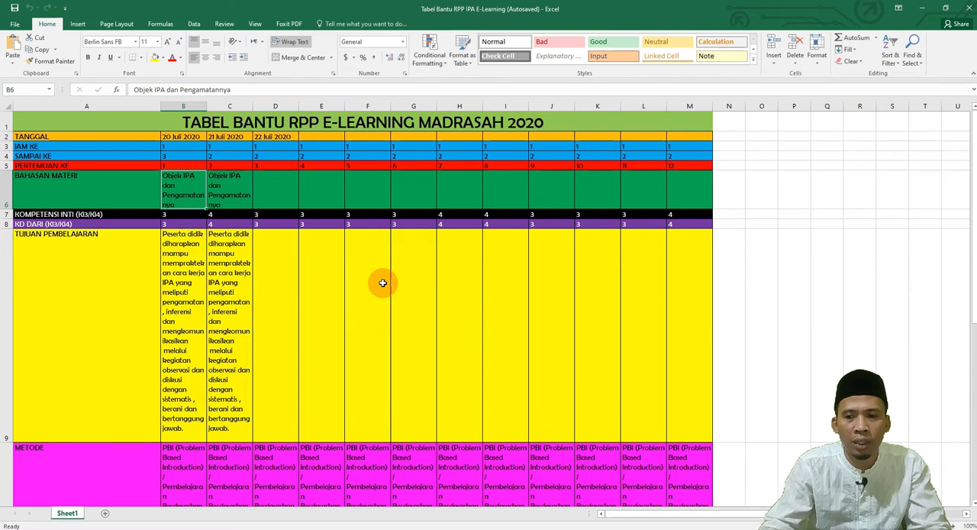
Step: Examine the helper table from TANGGAL through TUJUAN PEMBELAJARAN, METODE and KEGIATAN PEMBELAJARAN down to PENILAIAN
scroll(383, 283, down, 2)
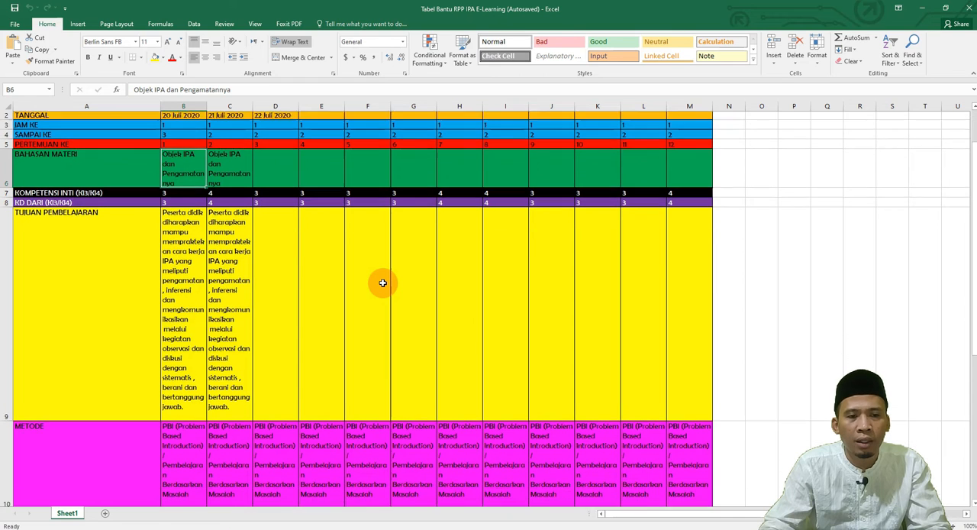
scroll(383, 282, up, 2)
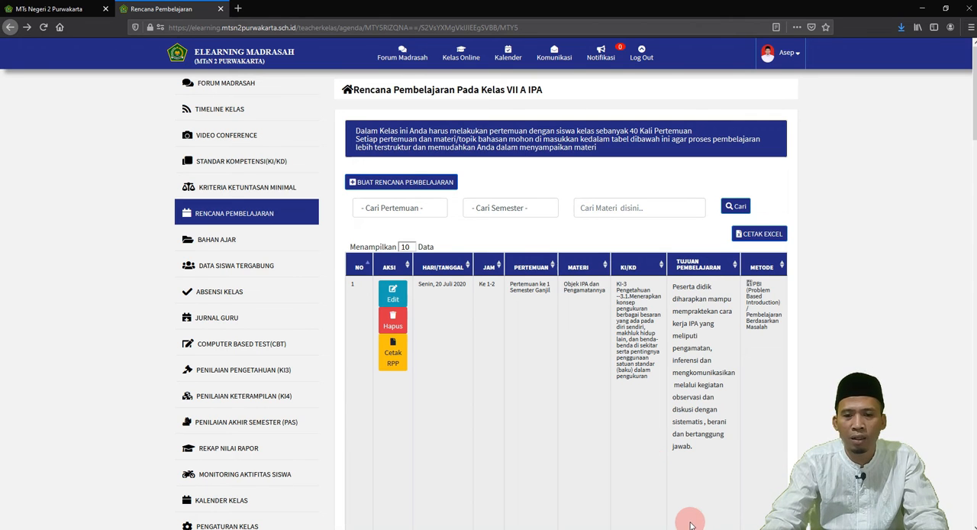
mouse_move(538, 528)
click(538, 500)
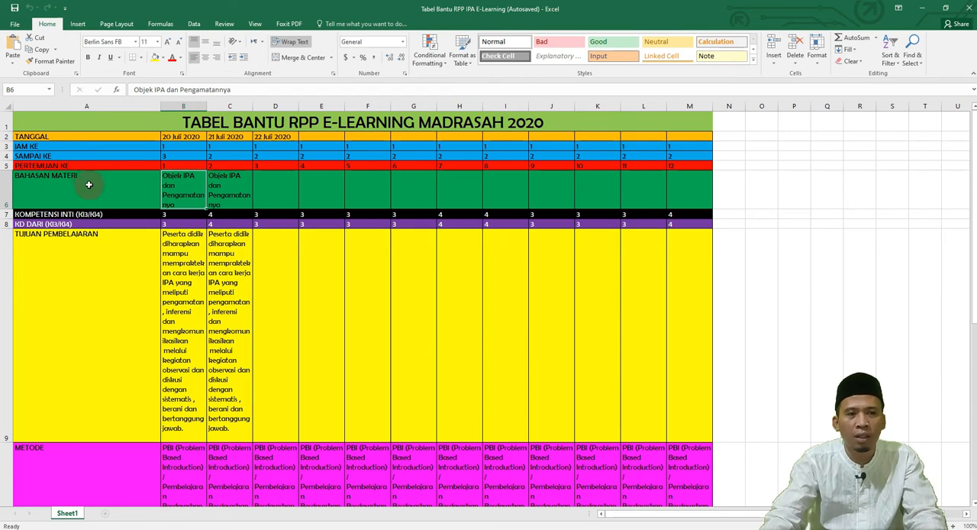
scroll(160, 283, down, 10)
scroll(160, 284, up, 10)
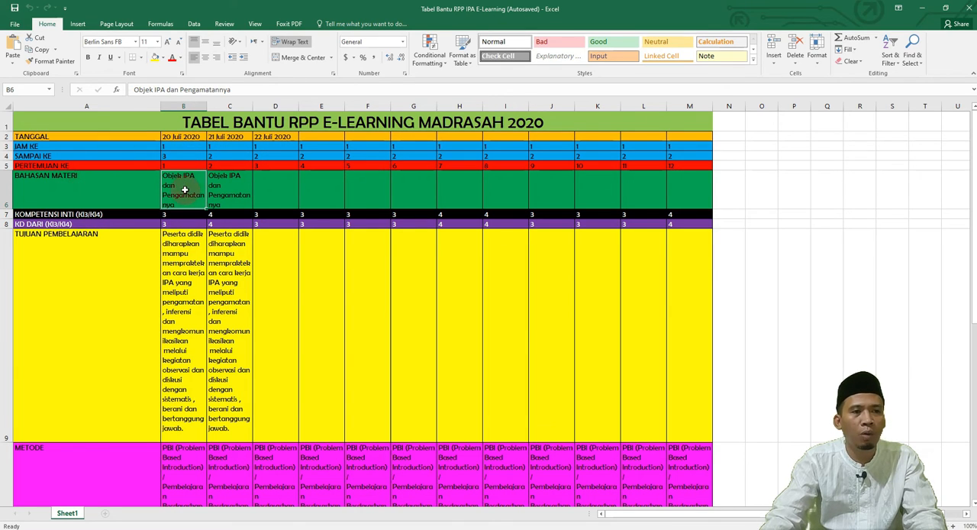
scroll(235, 182, down, 1)
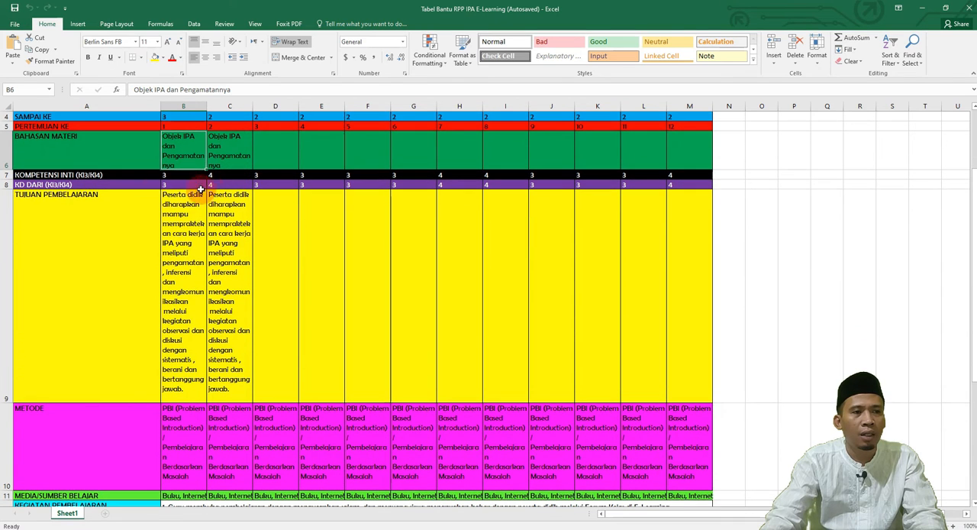
click(185, 216)
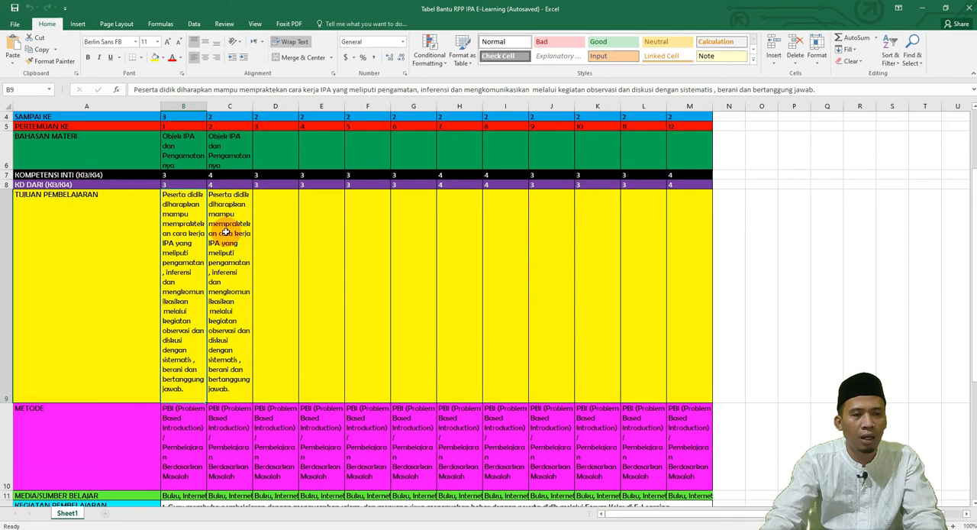
scroll(193, 235, down, 3)
scroll(194, 235, up, 2)
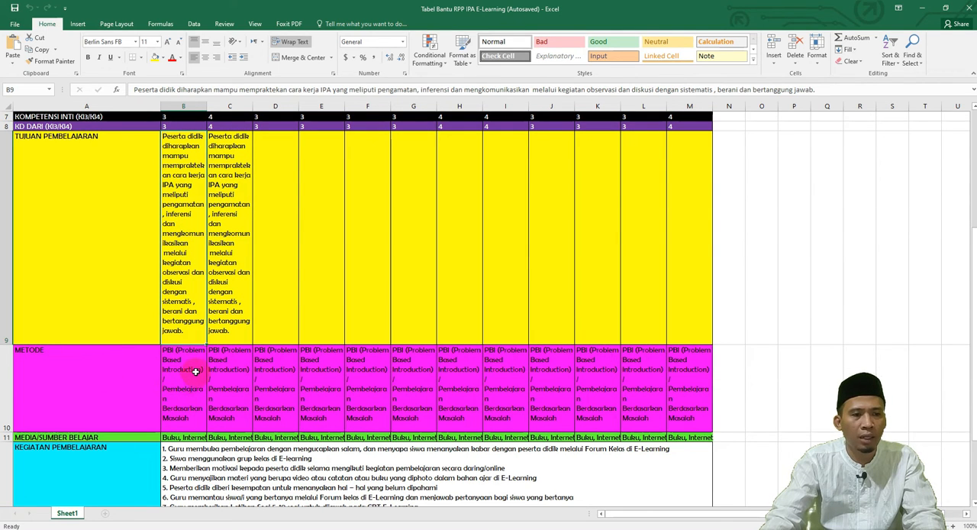
scroll(175, 388, down, 1)
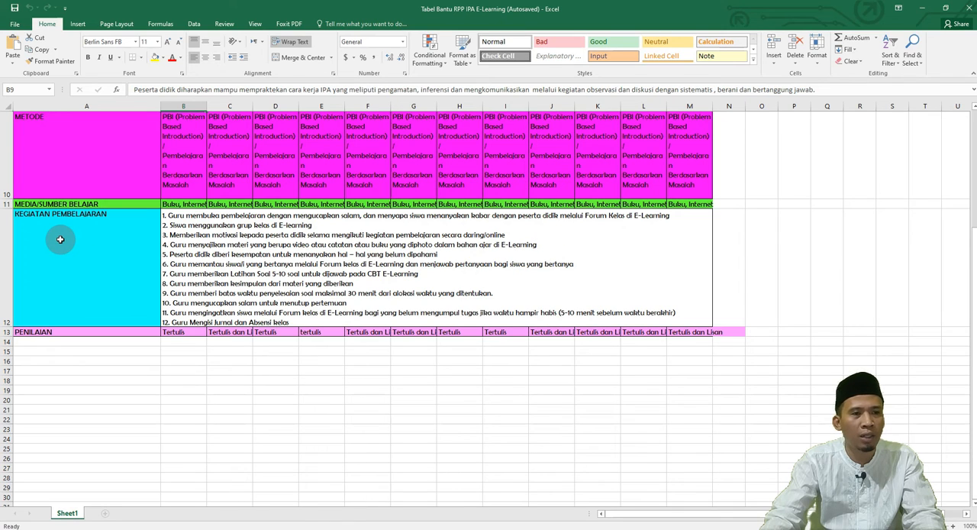
click(247, 276)
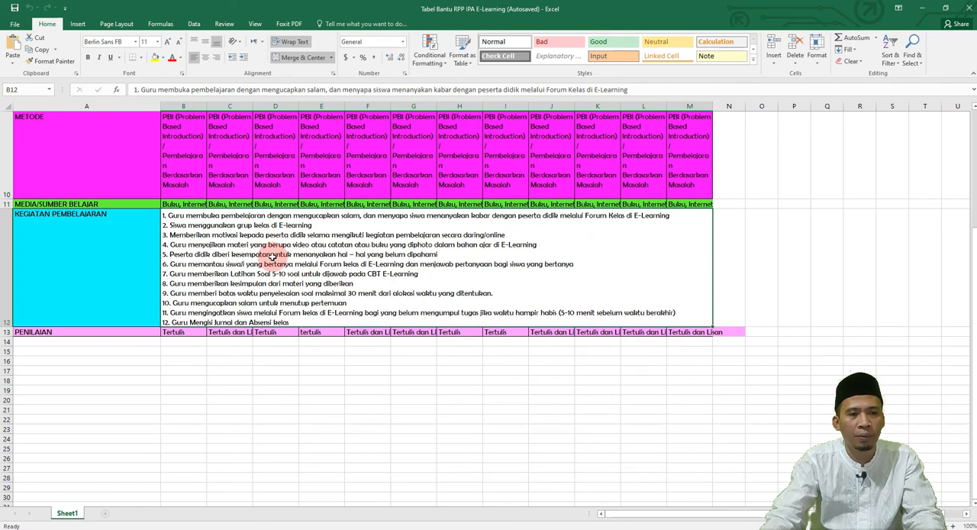
scroll(135, 257, up, 3)
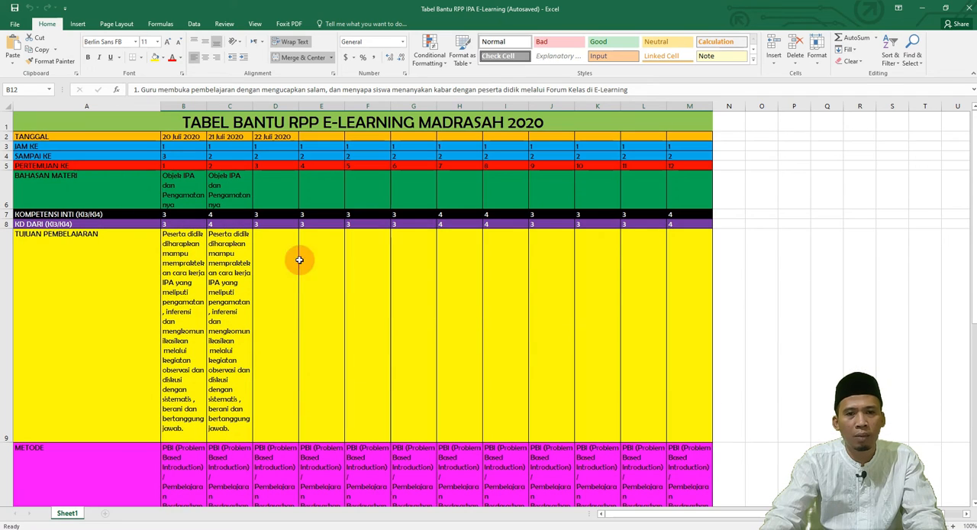
Step: Switch to the e-learning portal, start a new Rencana Pembelajaran entry and set Tanggal to 2020-09-02
click(564, 529)
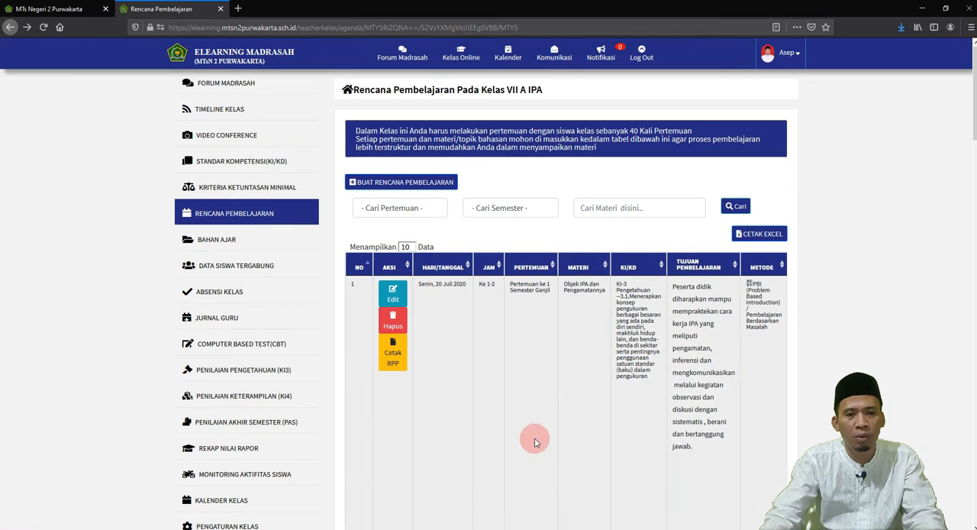
click(406, 182)
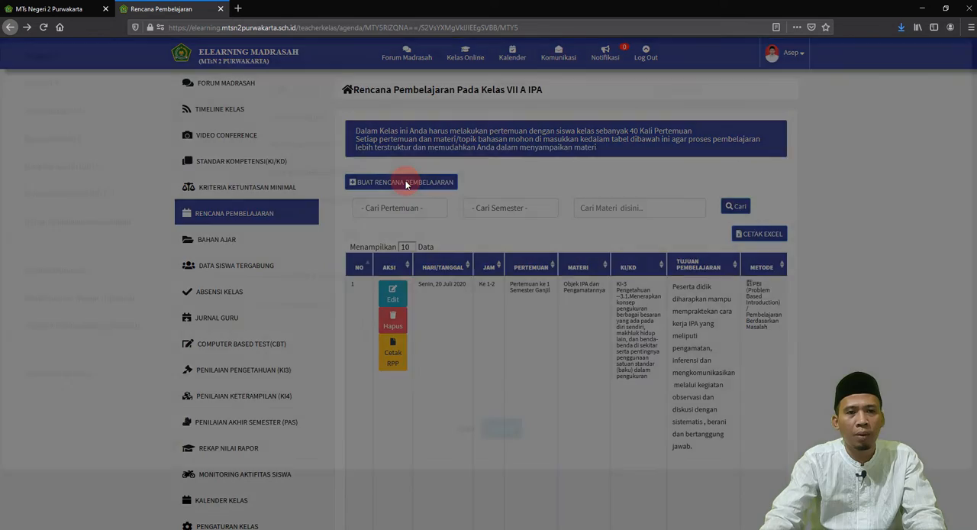
click(350, 85)
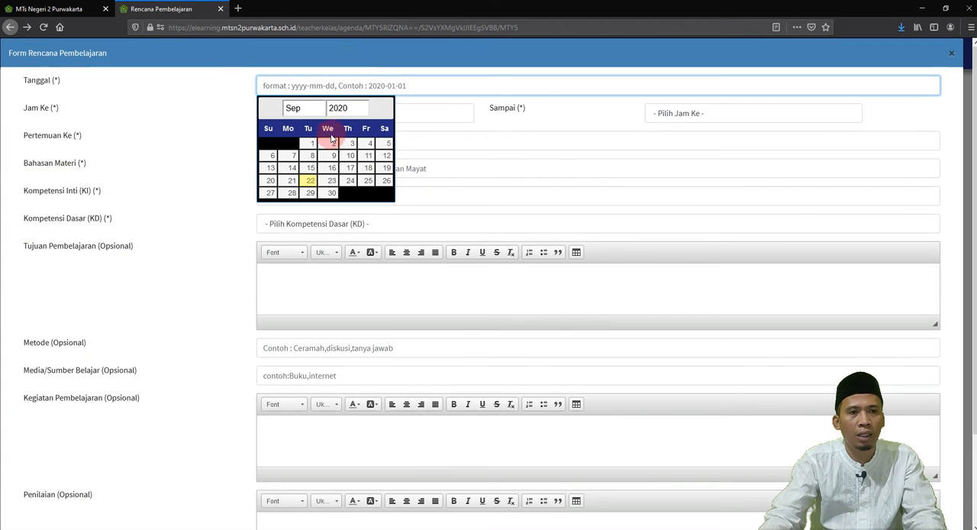
click(334, 146)
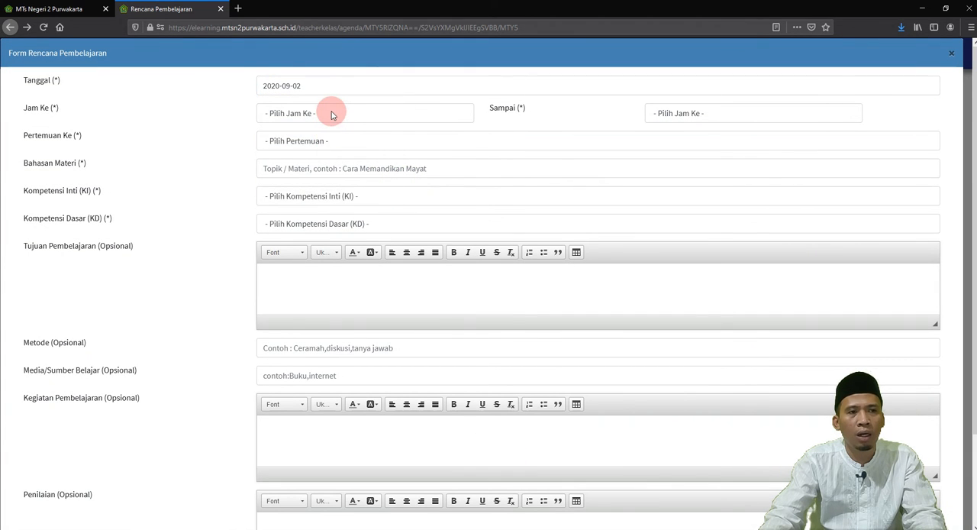
Step: Set the lesson hours from Jam Ke-3 to Jam Ke-4 and Pertemuan Ke to 3
click(328, 112)
click(323, 178)
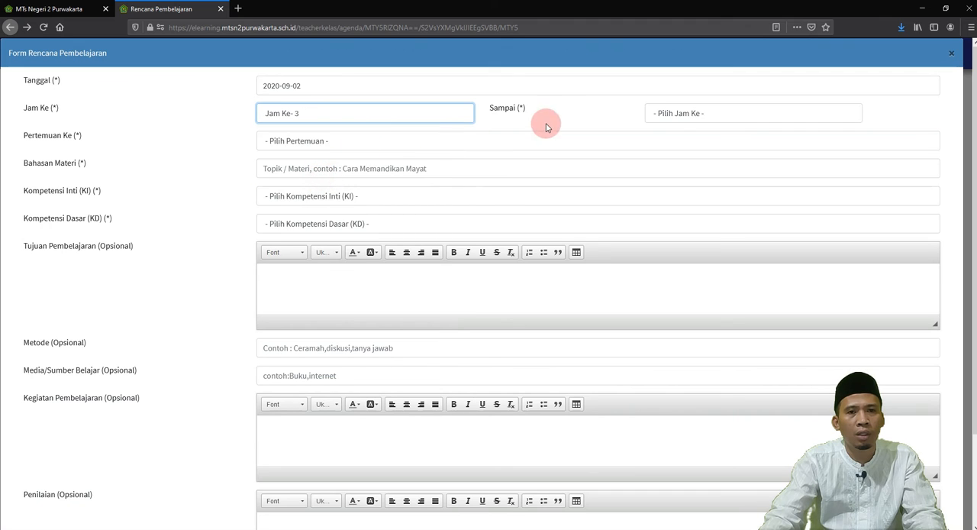
click(679, 114)
click(678, 194)
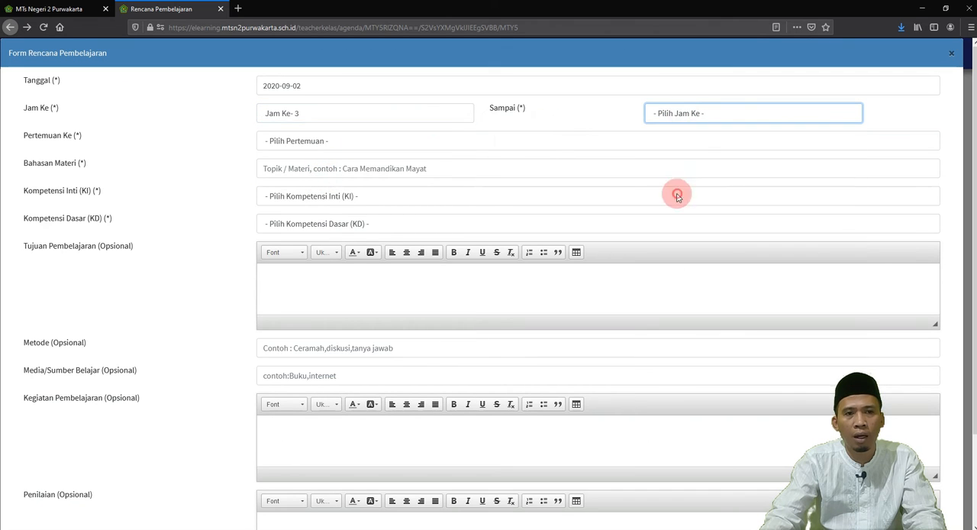
click(309, 141)
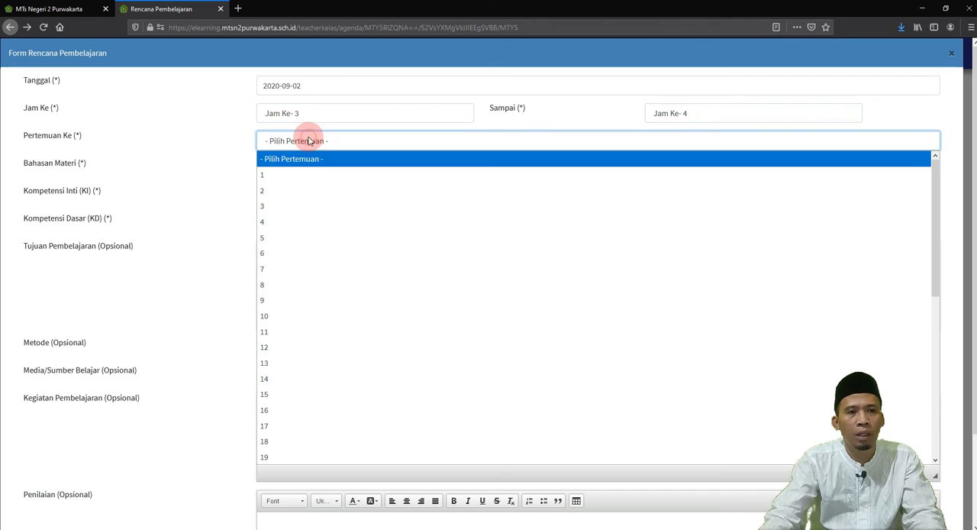
click(290, 206)
Step: Copy the first meeting's topic "Objek IPA dan Pengamatannya" from the Excel helper table into the portal form's Bahasan Materi field
click(291, 169)
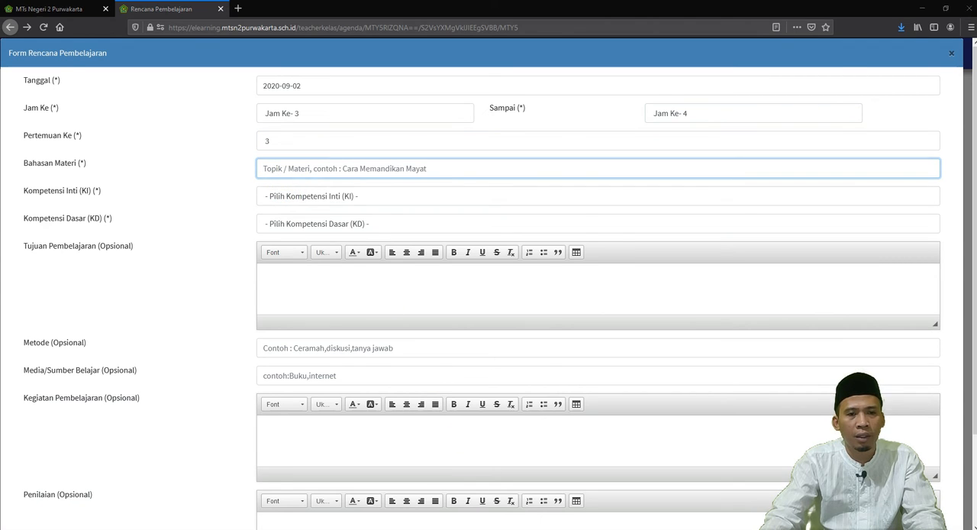
key(alt+Tab)
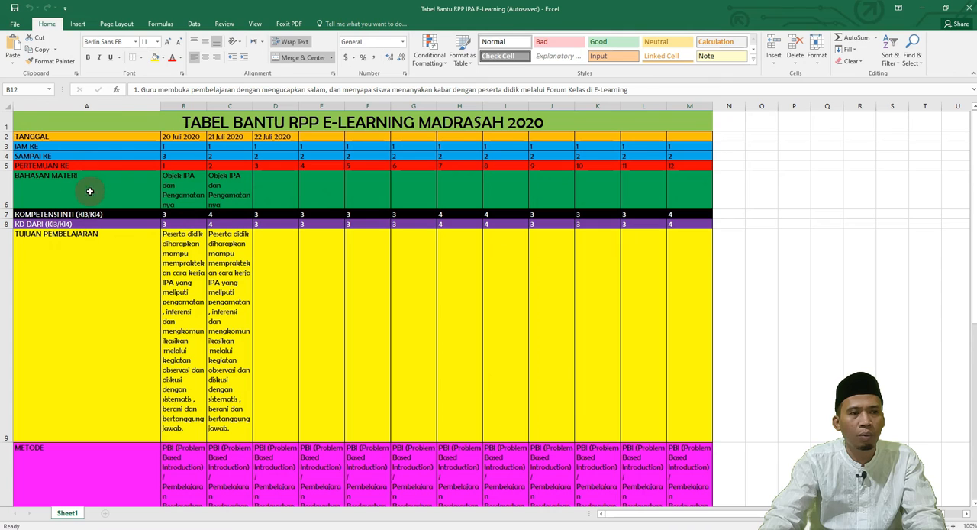
click(186, 182)
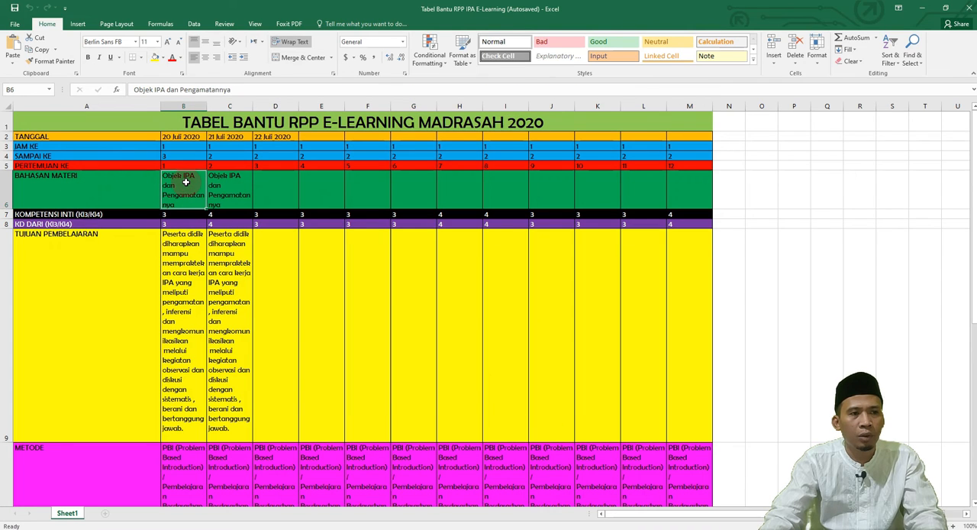
key(ctrl+c)
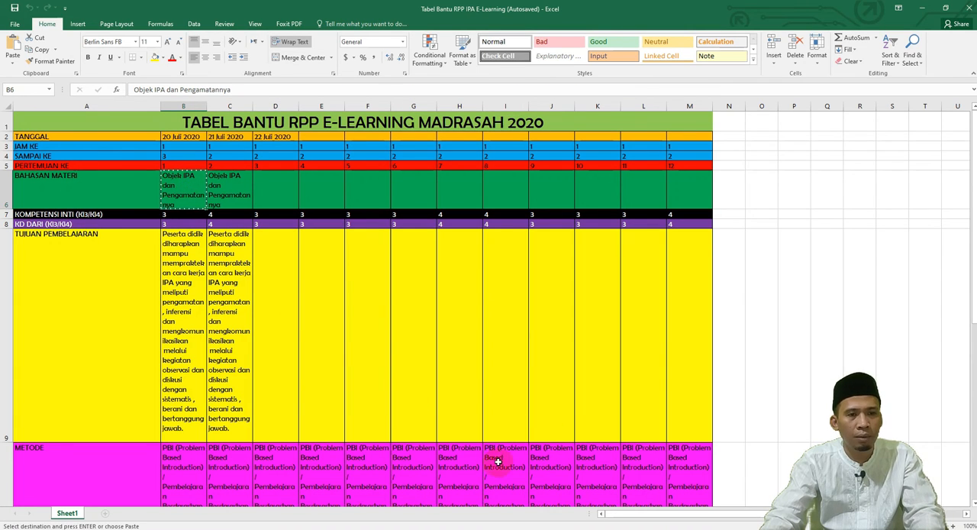
key(alt+Tab)
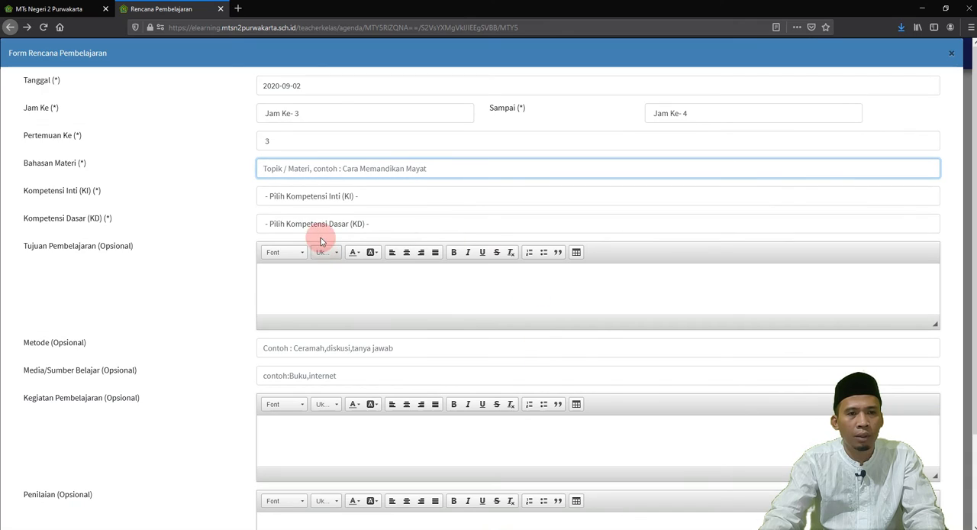
click(312, 169)
key(ctrl+v)
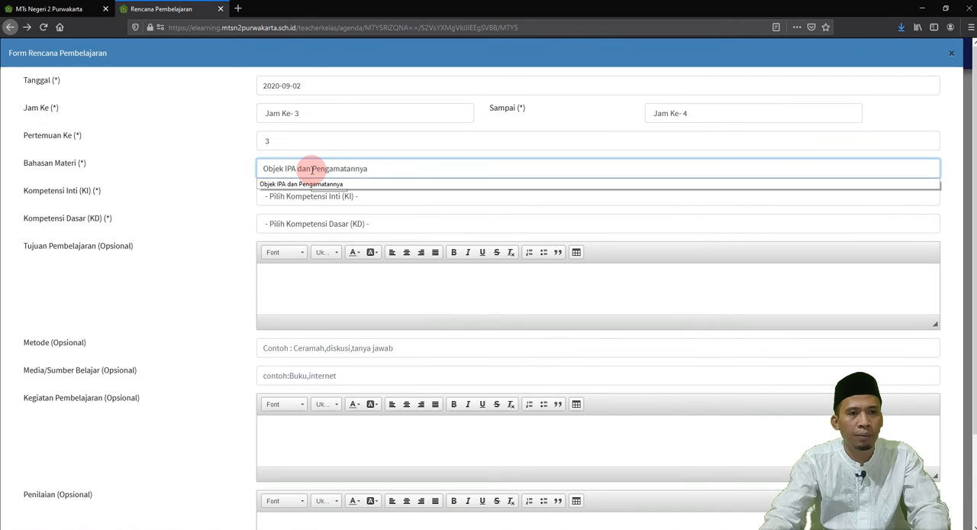
Step: Set Kompetensi Inti to KI-3 Pengetahuan and Kompetensi Dasar to the "Menerapkan konsep pengukuran berbagai besaran" item
click(294, 194)
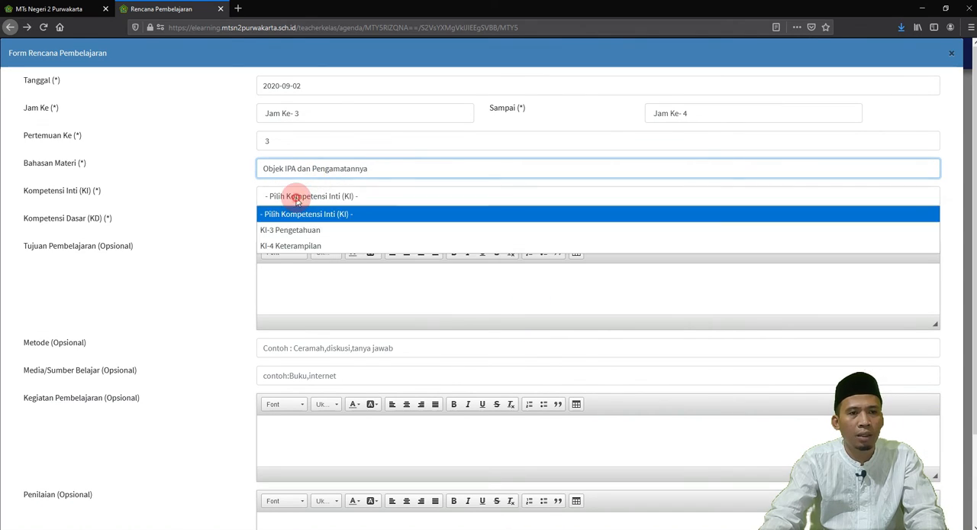
click(298, 217)
click(302, 224)
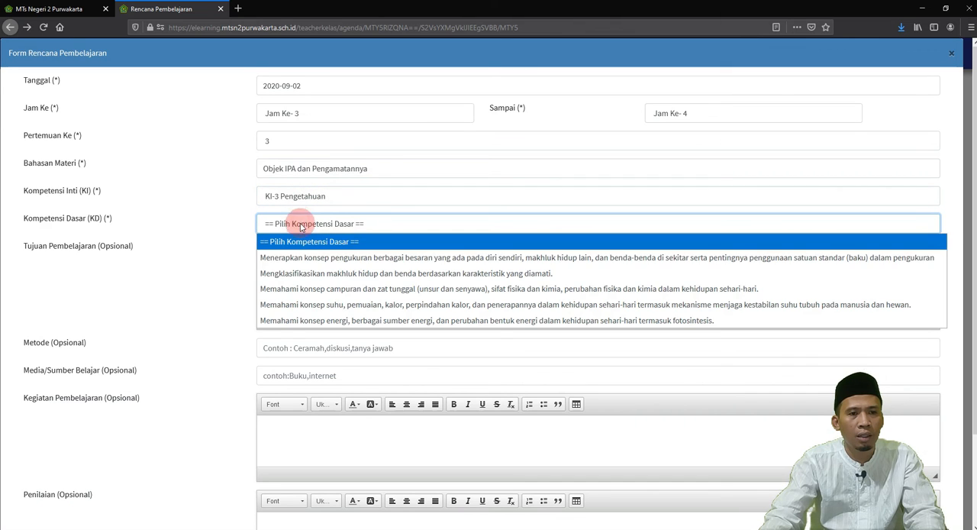
click(305, 261)
Step: Copy the first meeting's TUJUAN PEMBELAJARAN text from the Excel helper table into the portal form's Tujuan Pembelajaran field
click(299, 277)
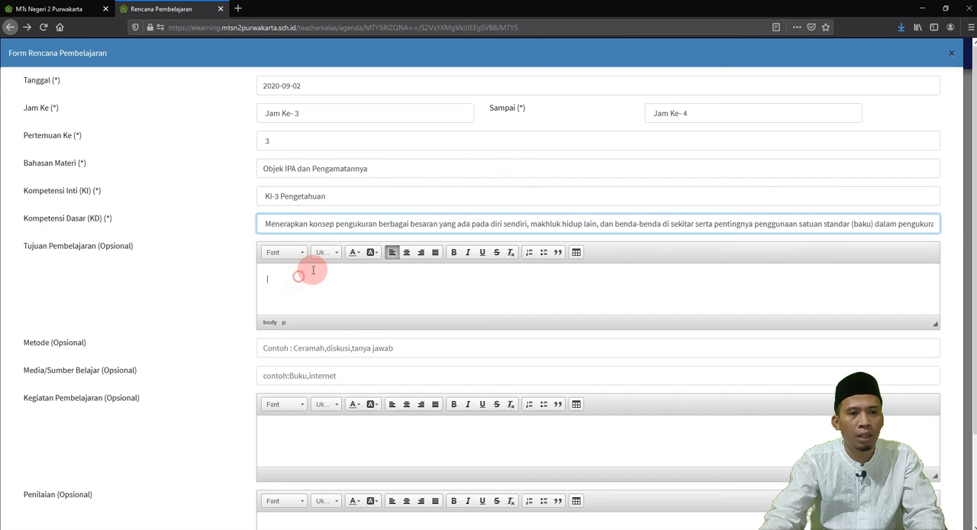
key(alt+Tab)
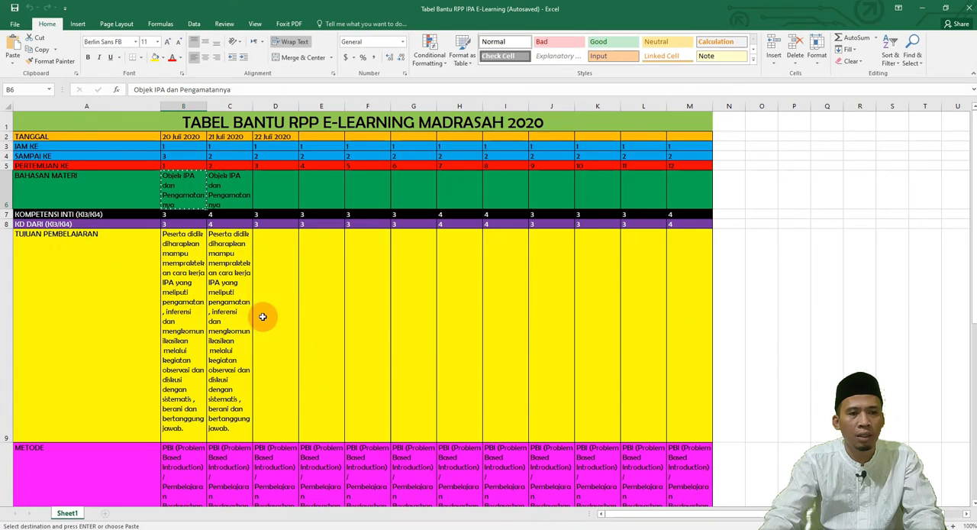
click(185, 260)
key(ctrl+c)
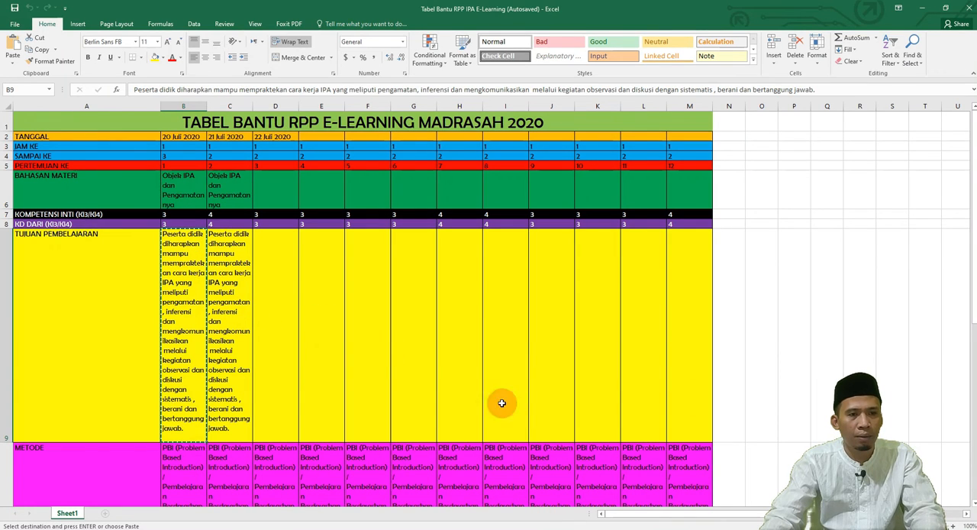
key(alt+Tab)
key(ctrl+v)
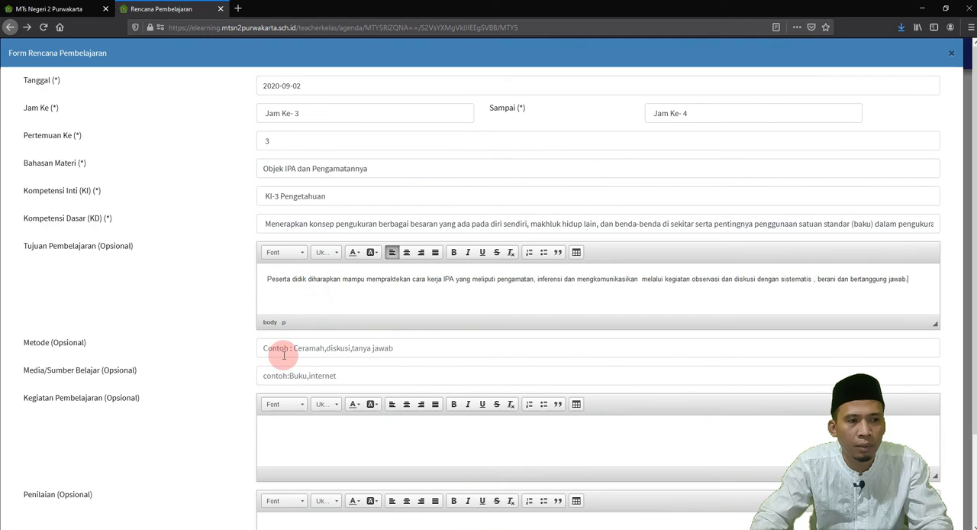
Step: Copy "PBI (Problem Based Introduction) / Pembelajaran Berdasarkan Masalah" from the Excel table's METODE row into the portal form's Metode field
click(305, 348)
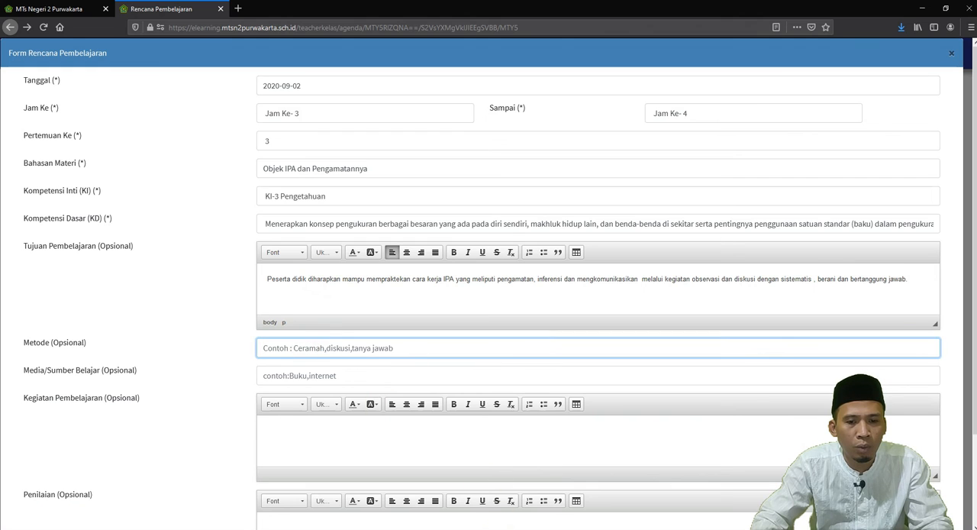
key(alt+Tab)
scroll(247, 328, down, 2)
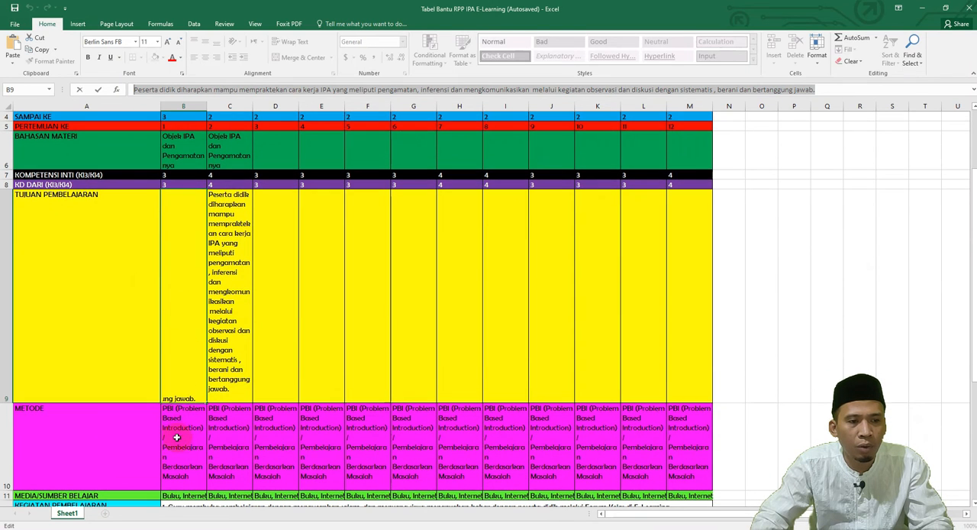
click(174, 435)
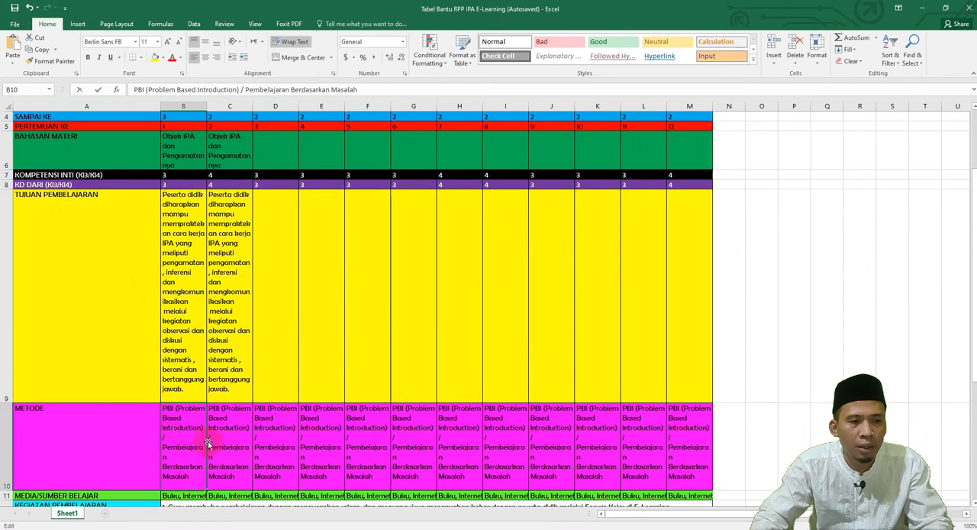
double_click(200, 478)
drag(180, 458, 165, 414)
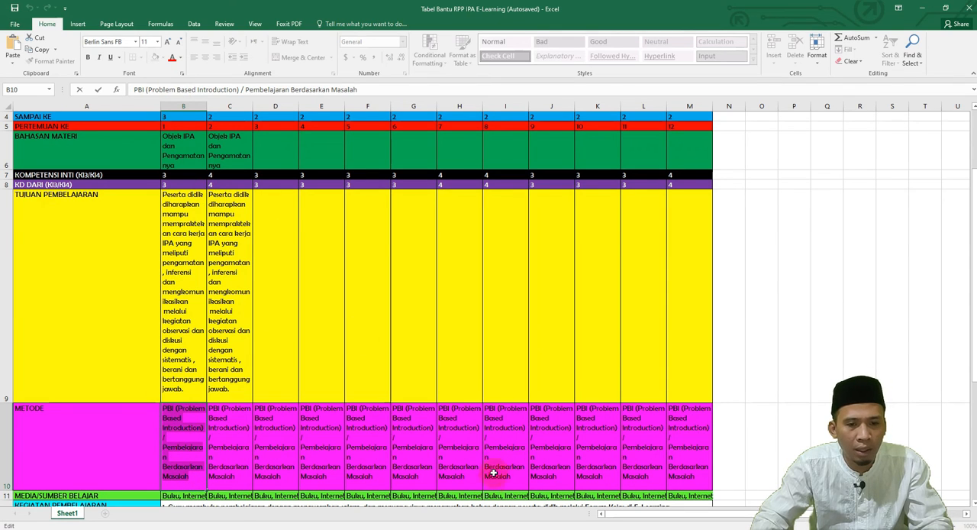
key(alt+Tab)
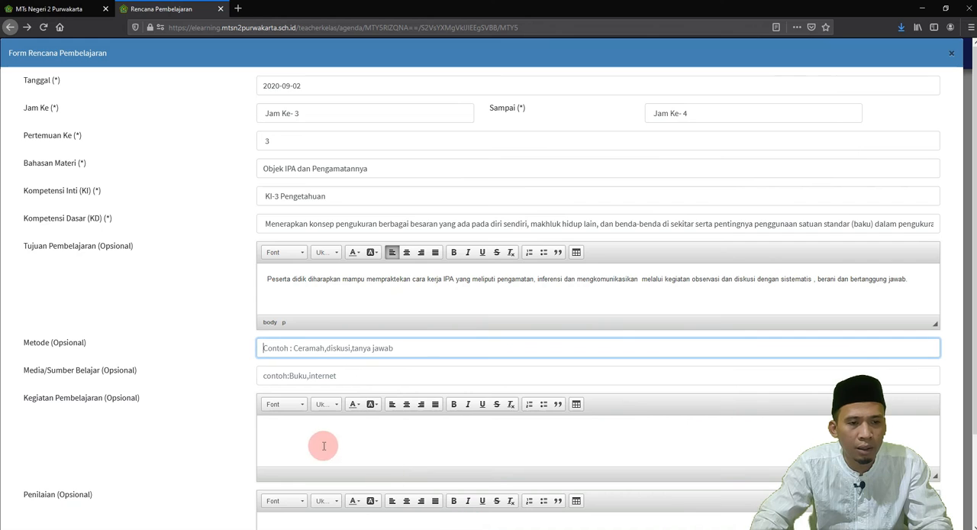
key(ctrl+v)
Step: Copy "Buku, Internet" from the Excel table's MEDIA/SUMBER BELAJAR row into the portal form's Media/Sumber Belajar field
click(305, 375)
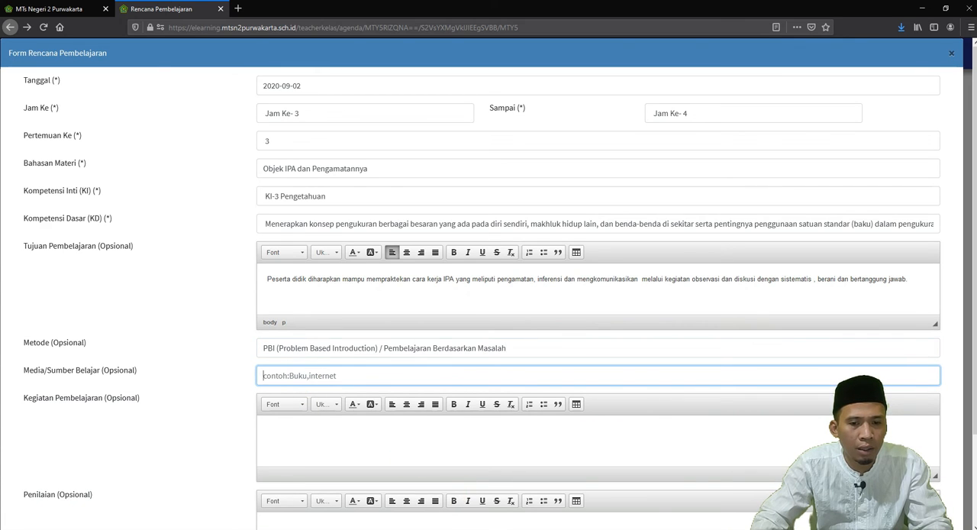
key(alt+Tab)
scroll(233, 386, down, 3)
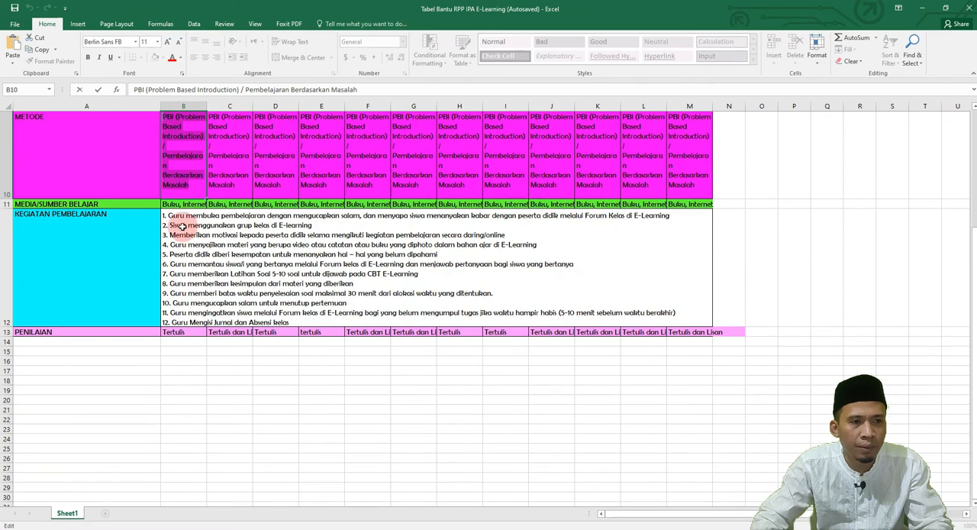
click(180, 204)
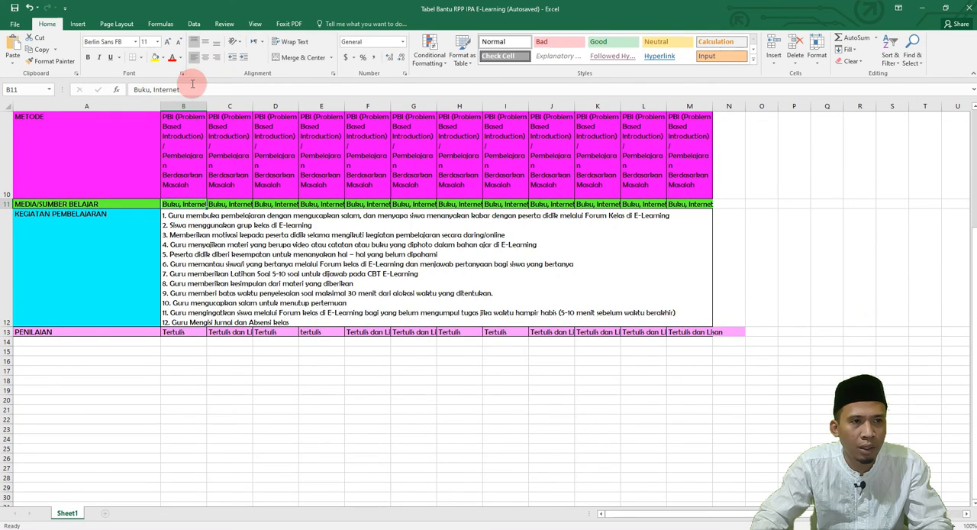
drag(189, 87, 135, 90)
key(ctrl+c)
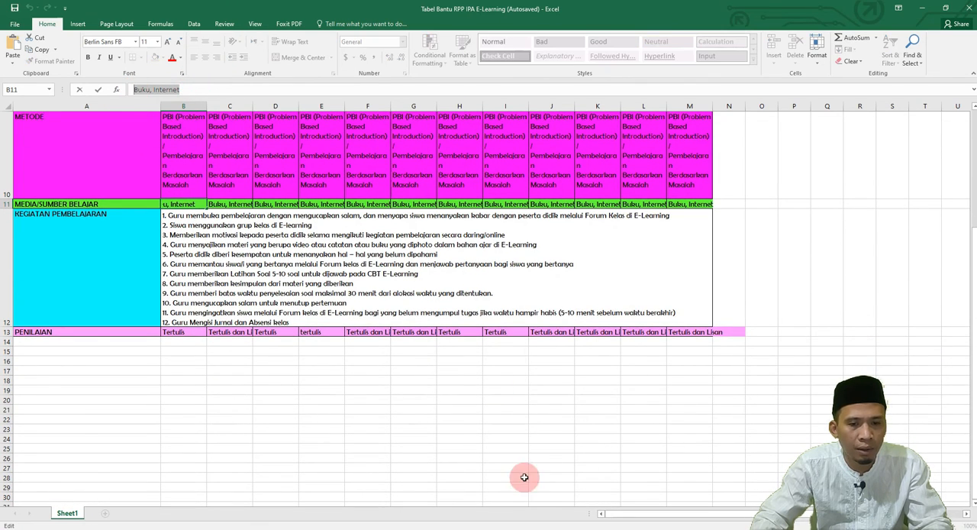
key(alt+Tab)
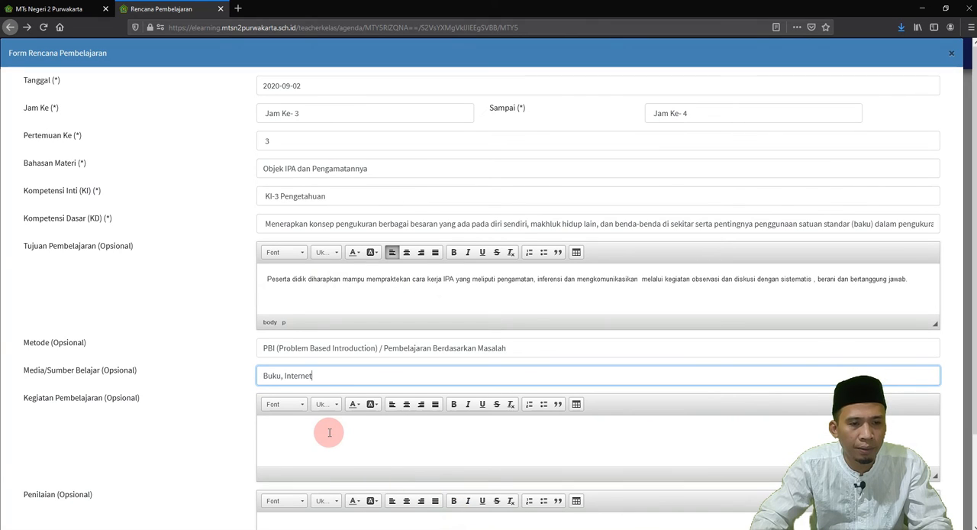
Step: Copy all twelve numbered activities from the Excel table's KEGIATAN PEMBELAJARAN row into the portal form's Kegiatan Pembelajaran field
click(329, 433)
key(alt+Tab)
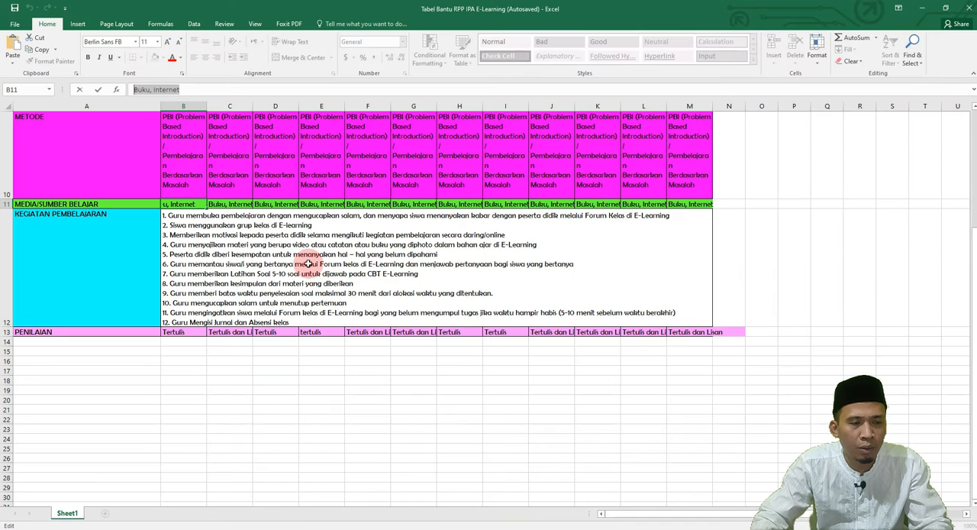
click(227, 227)
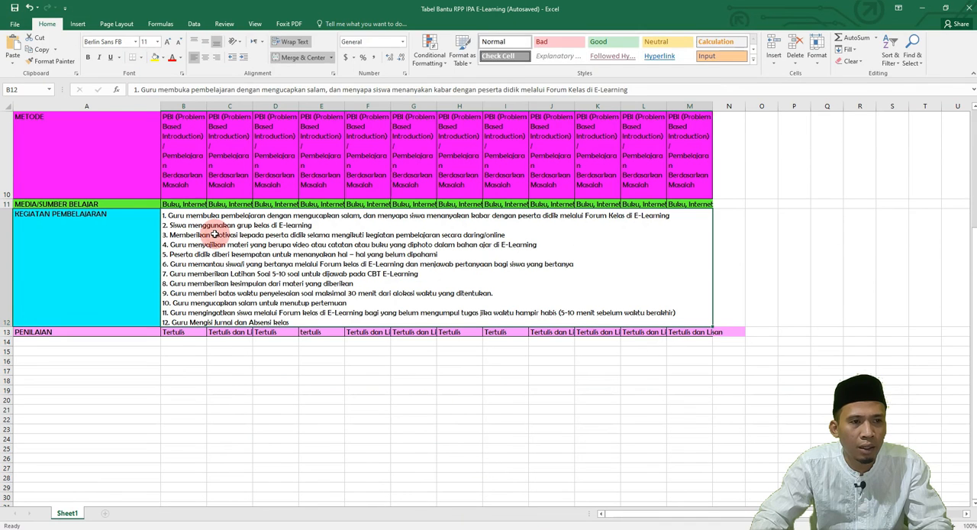
double_click(360, 287)
drag(299, 323, 162, 215)
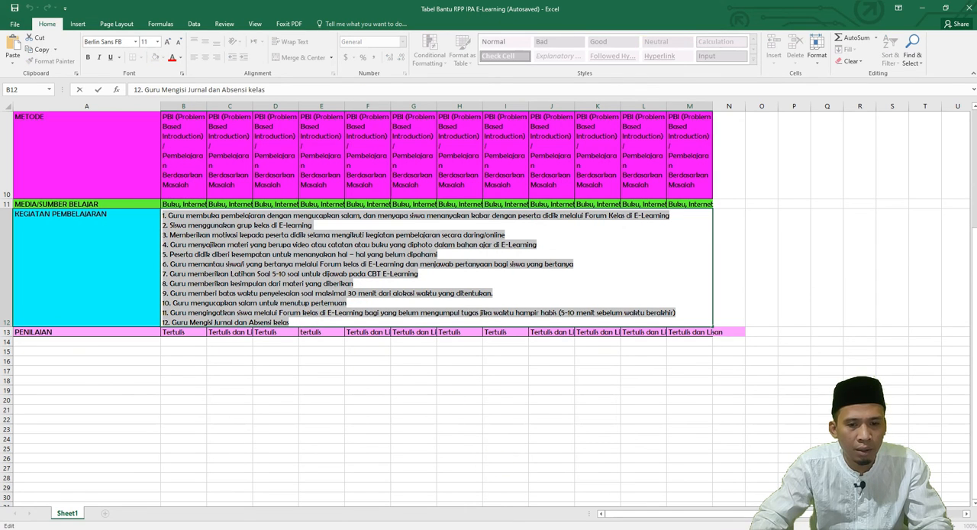
key(alt+Tab)
key(ctrl+v)
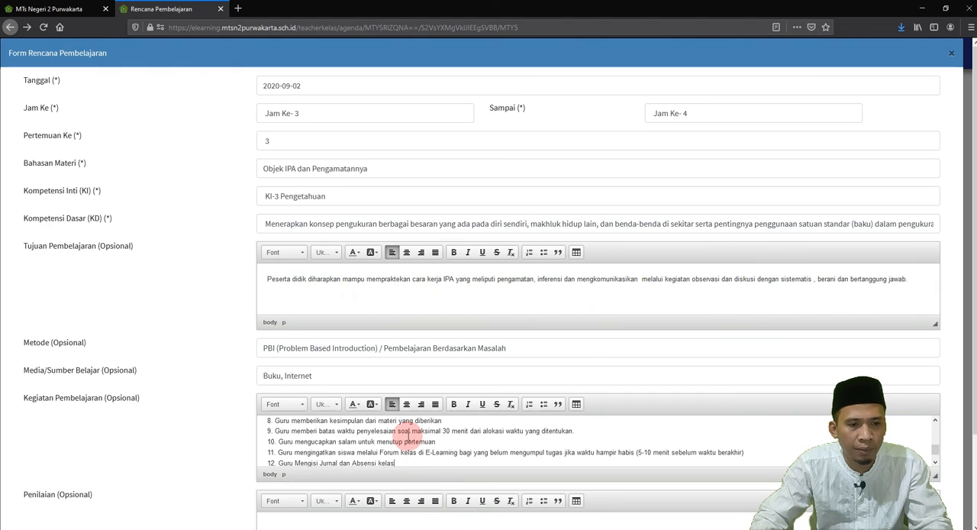
scroll(416, 440, up, 3)
scroll(407, 443, down, 2)
scroll(407, 443, down, 3)
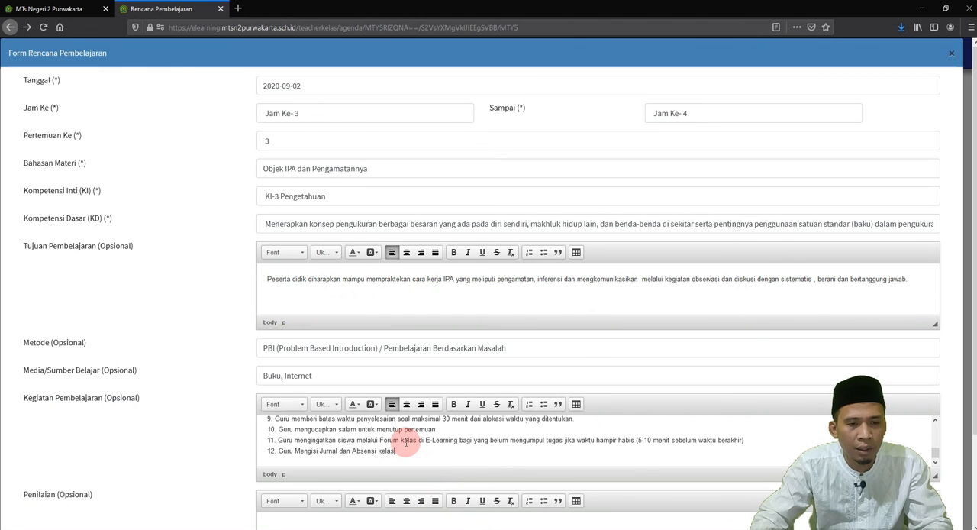
Step: Copy "Tertulis dan Lisan" from the Excel table's PENILAIAN row into the portal form's Penilaian field
scroll(447, 494, down, 2)
key(alt+Tab)
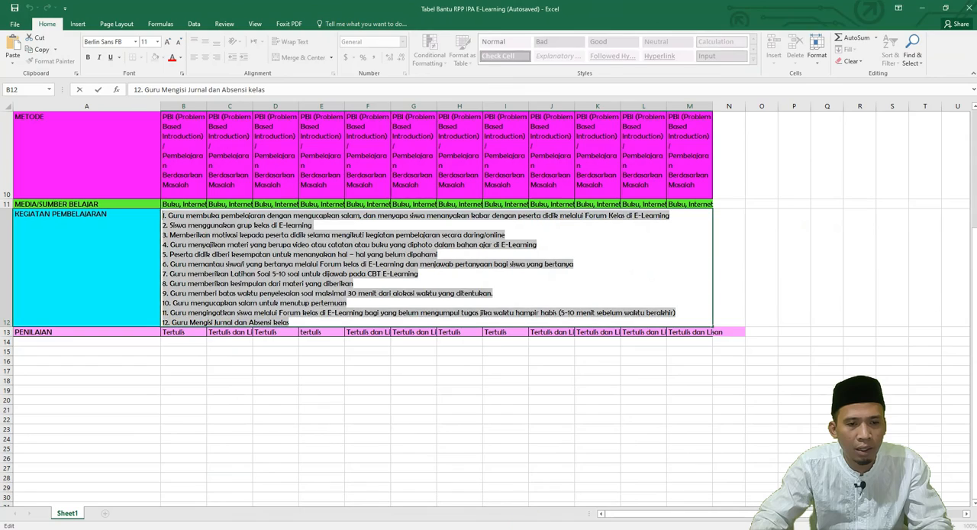
click(241, 333)
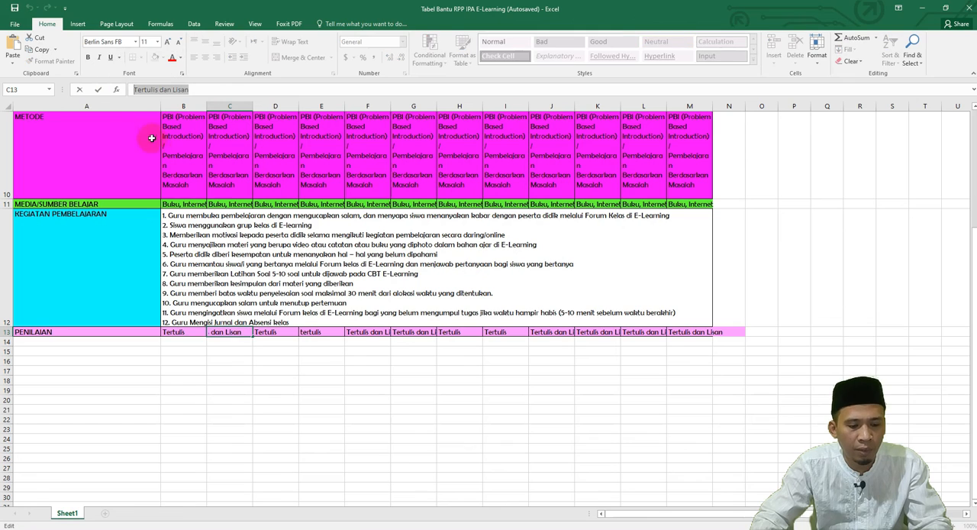
click(478, 529)
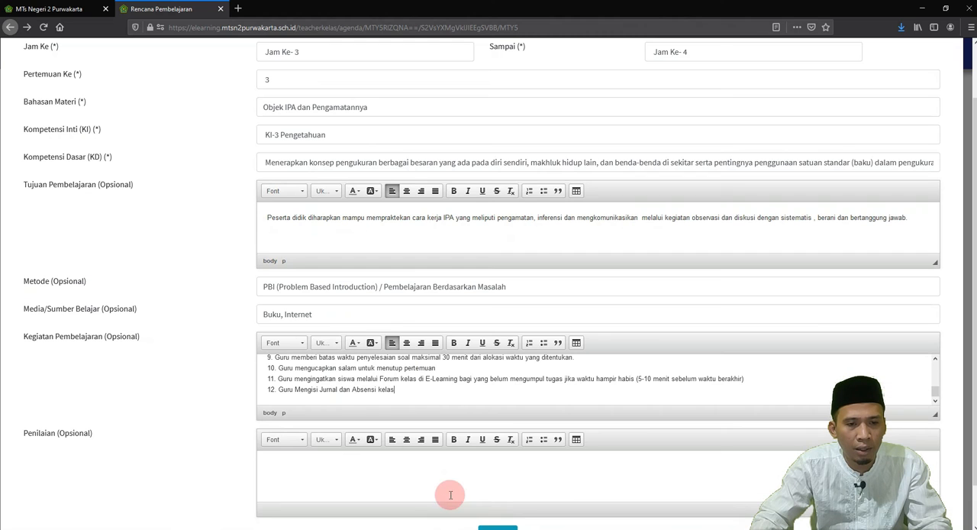
click(357, 460)
key(ctrl+v)
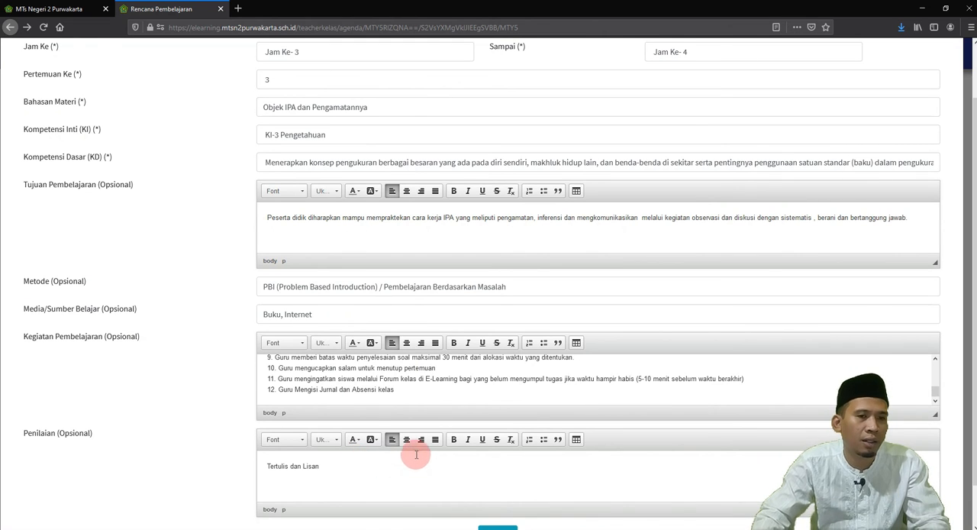
Step: Review the completed Rencana Pembelajaran form for meeting 3 and save it
scroll(414, 451, up, 5)
scroll(484, 437, down, 3)
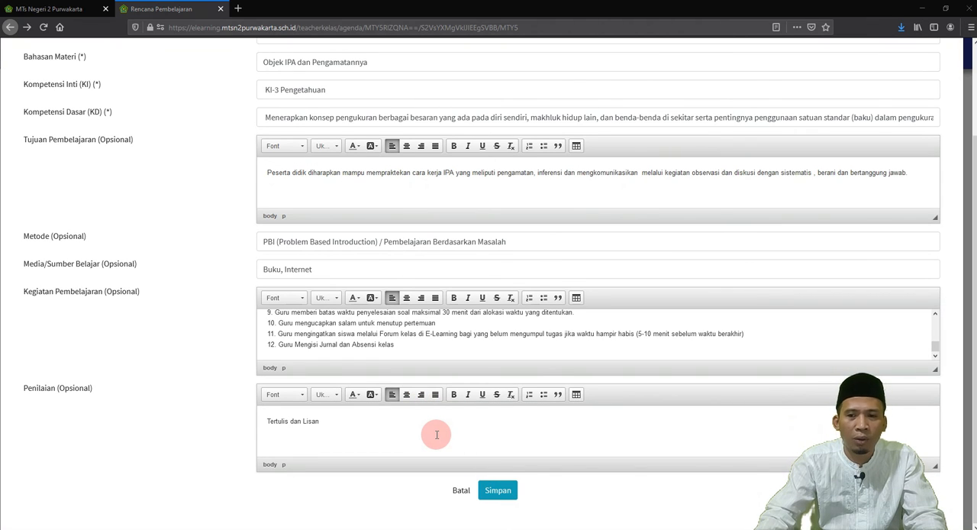
scroll(437, 435, up, 3)
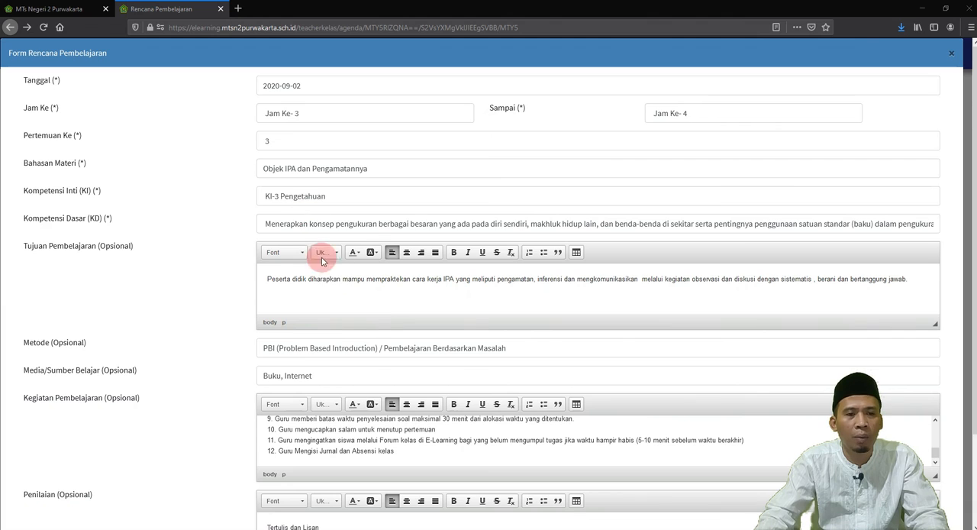
scroll(372, 361, down, 1)
scroll(372, 361, down, 3)
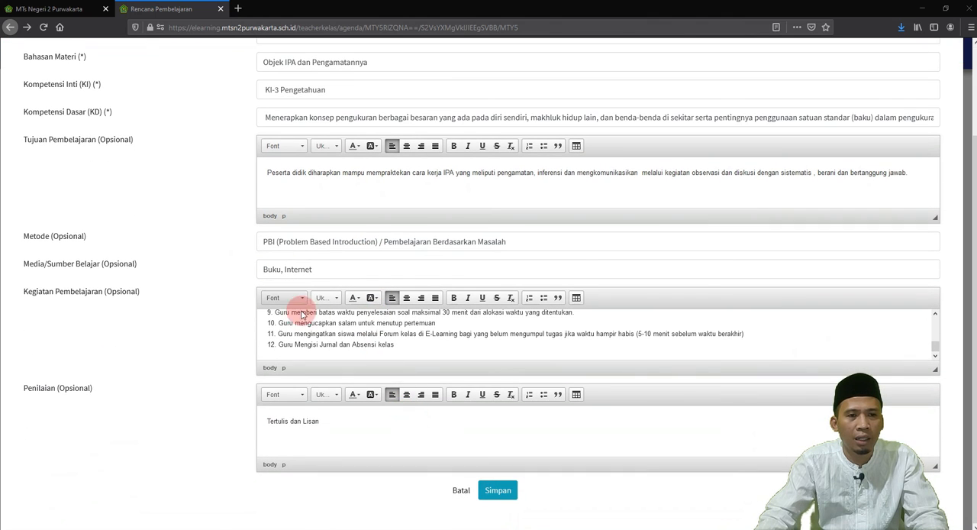
scroll(554, 355, up, 3)
scroll(526, 300, up, 4)
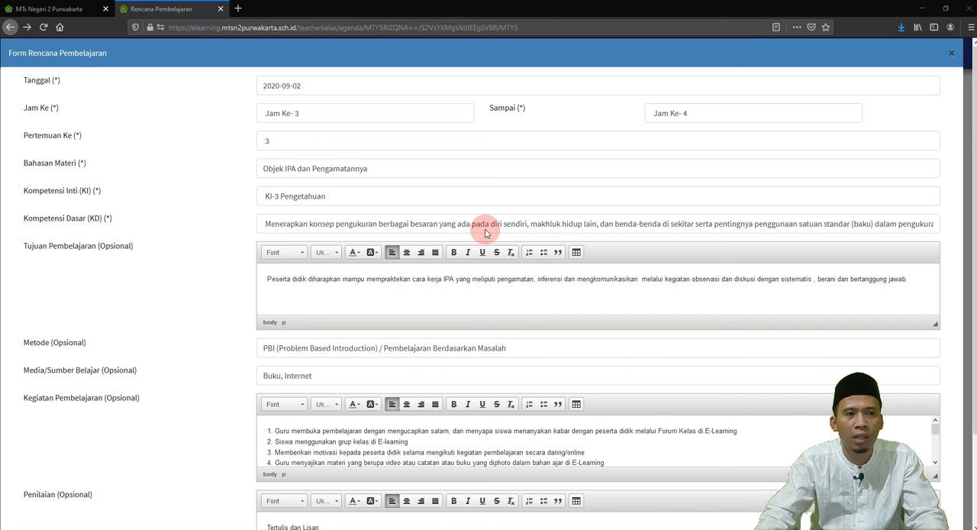
scroll(485, 233, down, 3)
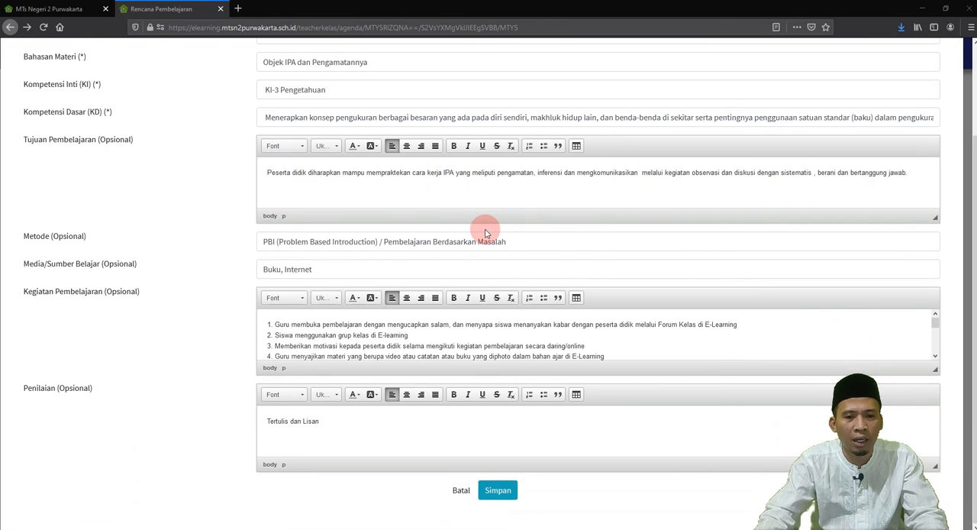
click(498, 491)
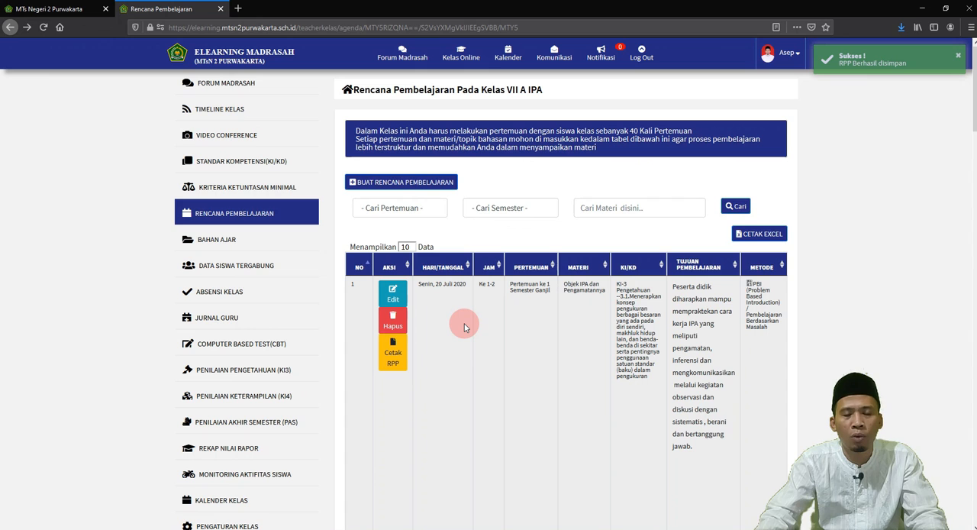
Step: Filter the Rencana Pembelajaran list by Pertemuan Ke - 1, Pertemuan Ke - 2 and Pertemuan Ke - 3 in turn to examine each entry
click(419, 208)
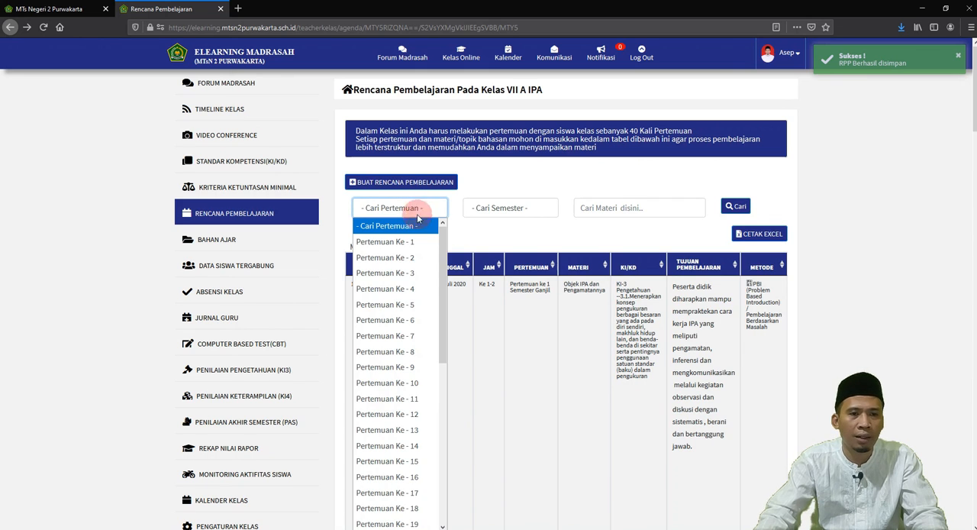
click(414, 241)
click(417, 207)
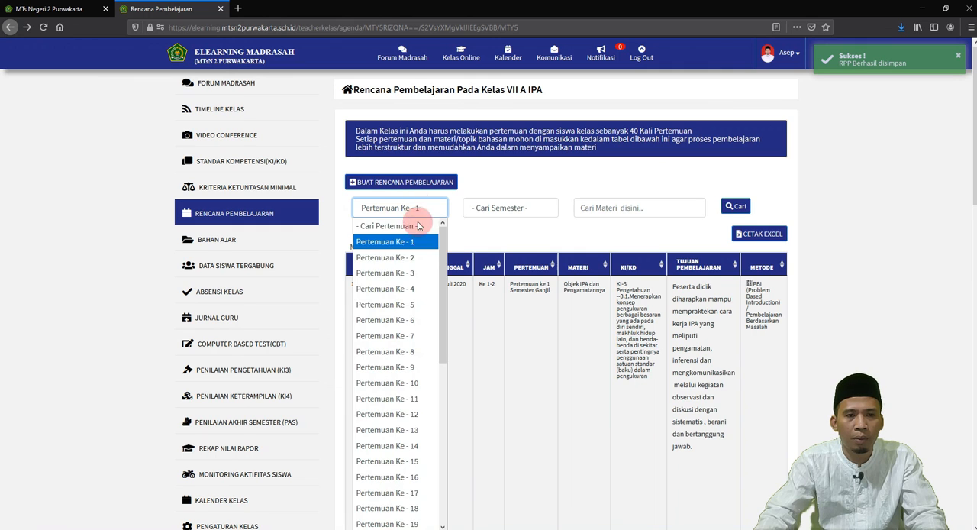
click(417, 254)
click(400, 209)
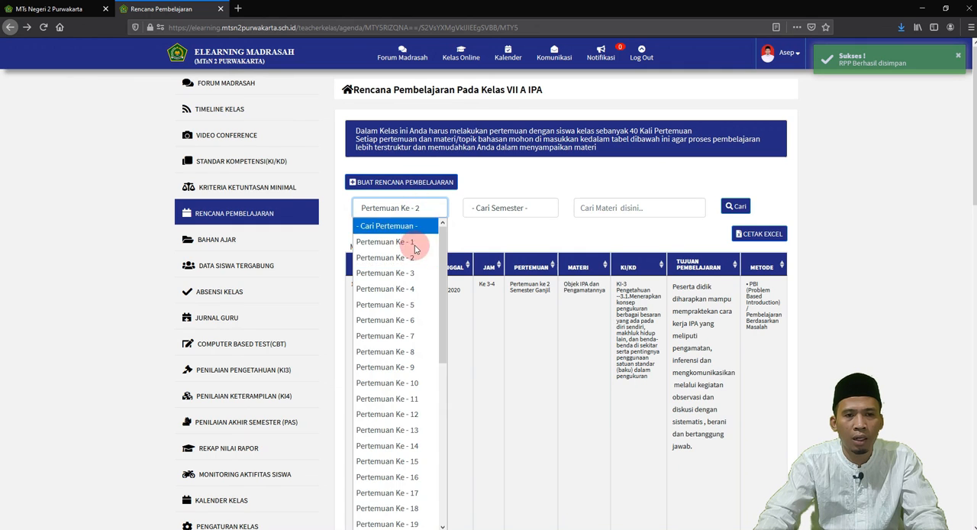
click(407, 269)
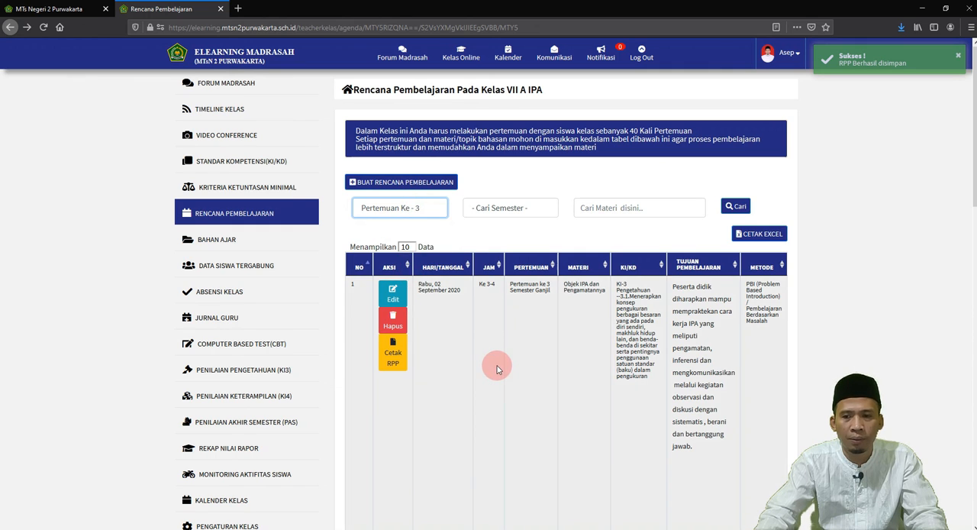
scroll(497, 367, down, 3)
scroll(494, 375, up, 3)
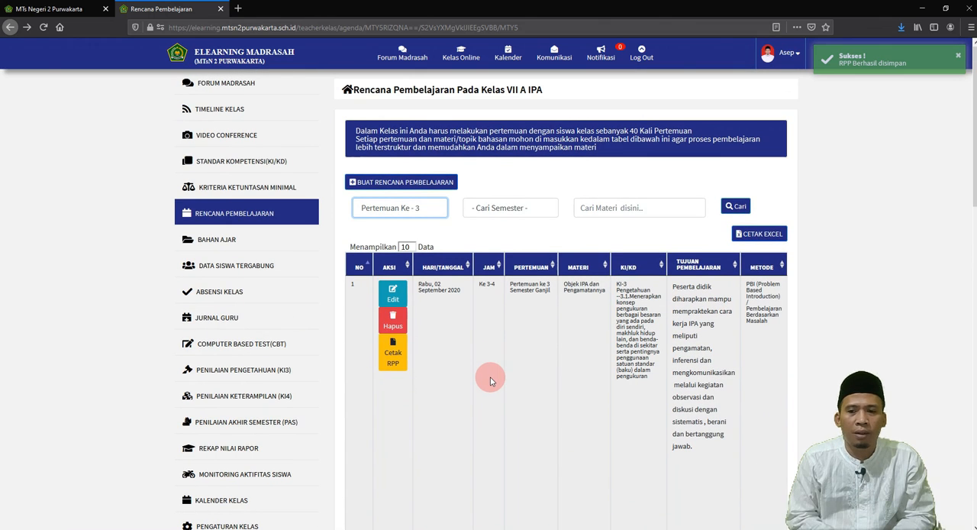